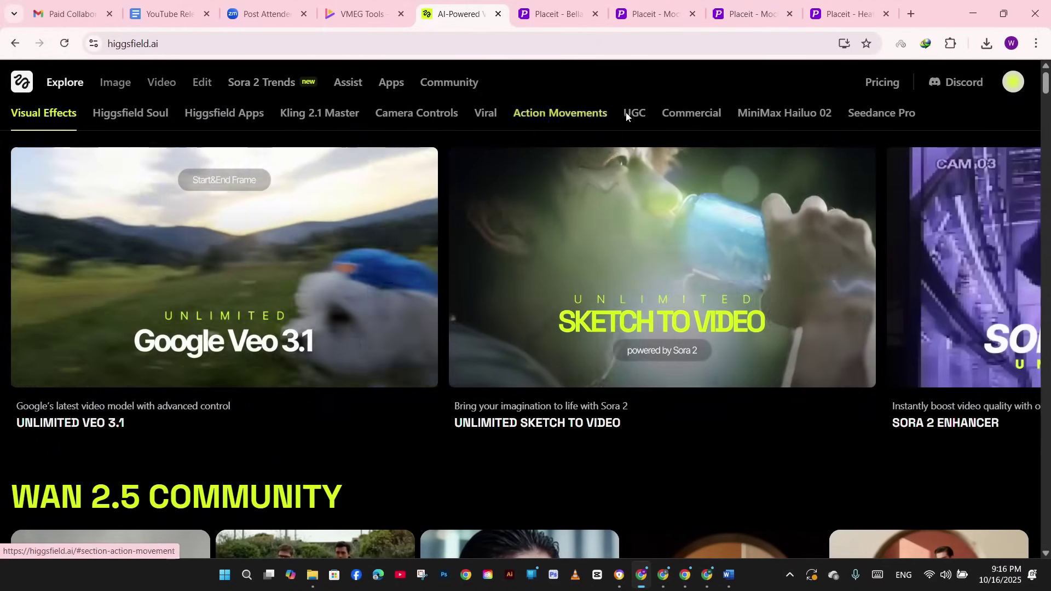
Step: Browse the UGC example videos in the WAN 2.5 community gallery
left_click(685, 115)
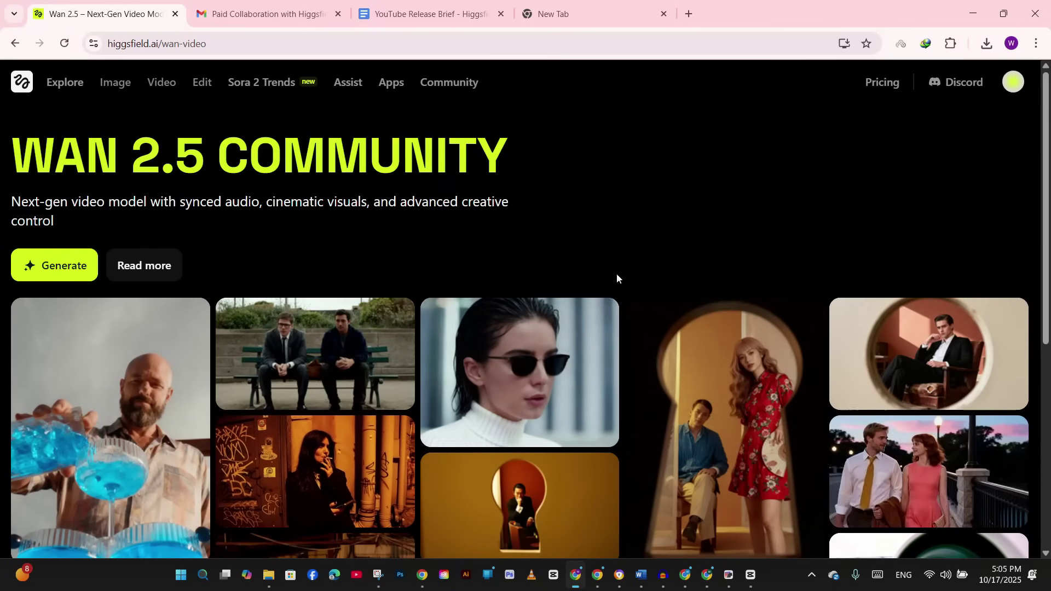
scroll(657, 257, "down", 2)
scroll(668, 252, "down", 5)
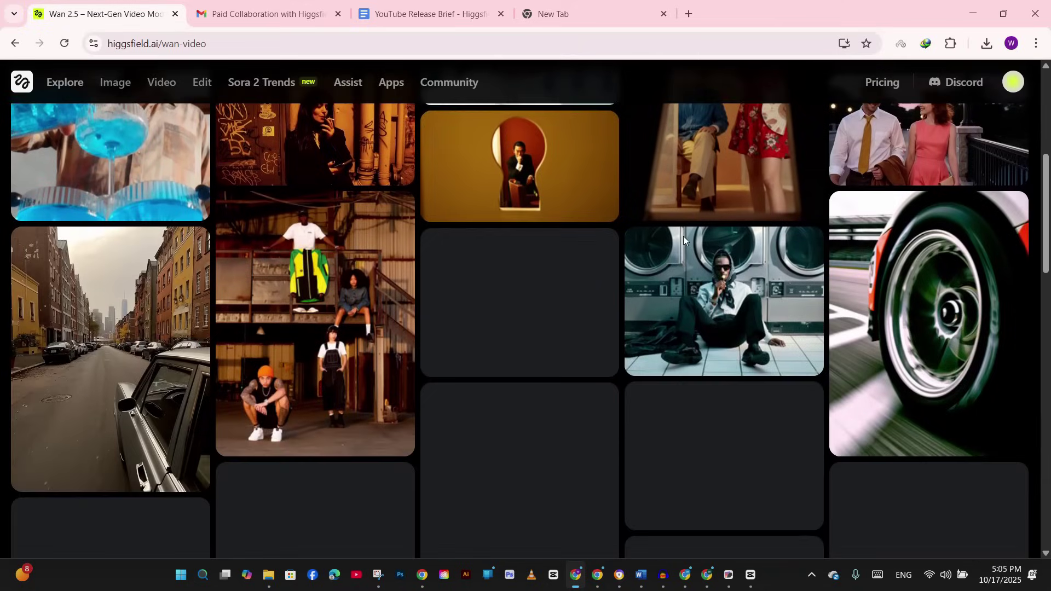
scroll(683, 239, "down", 5)
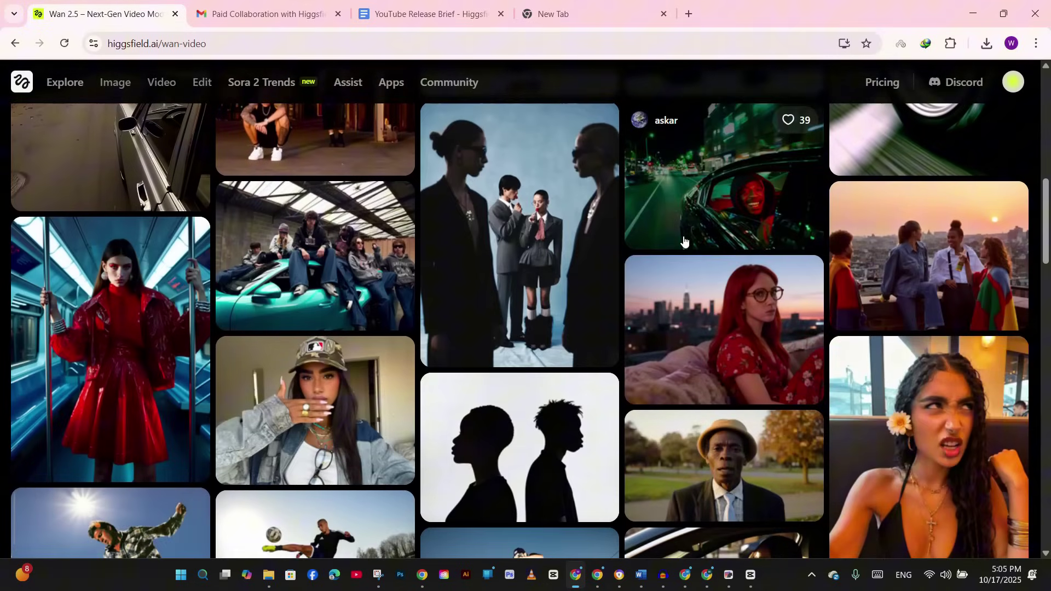
scroll(683, 236, "down", 6)
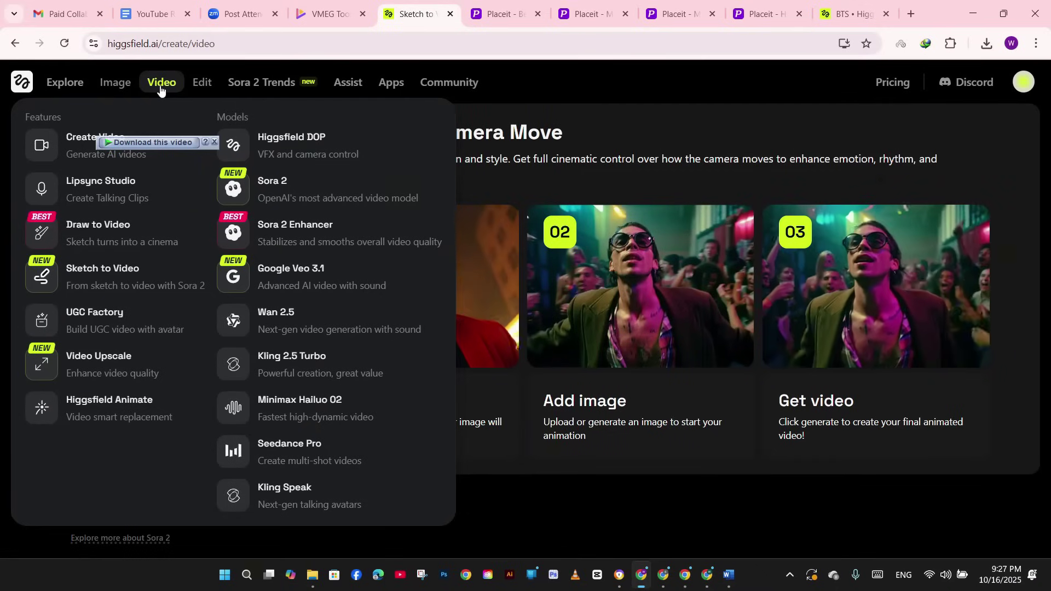
Step: Go to the Sora 2 Trends preset gallery and browse its sample clips
left_click(113, 131)
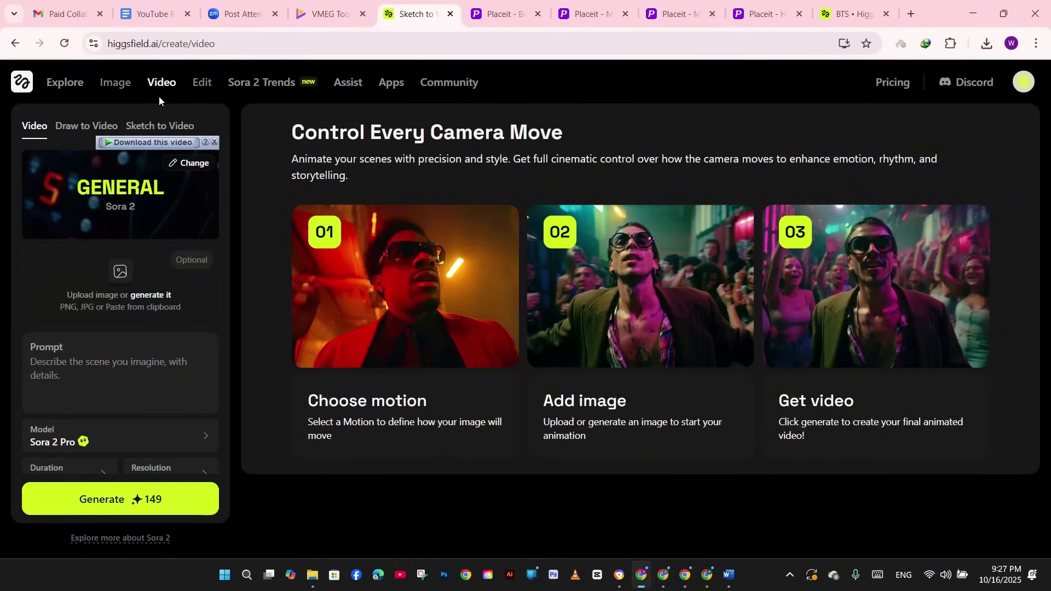
mouse_move(203, 83)
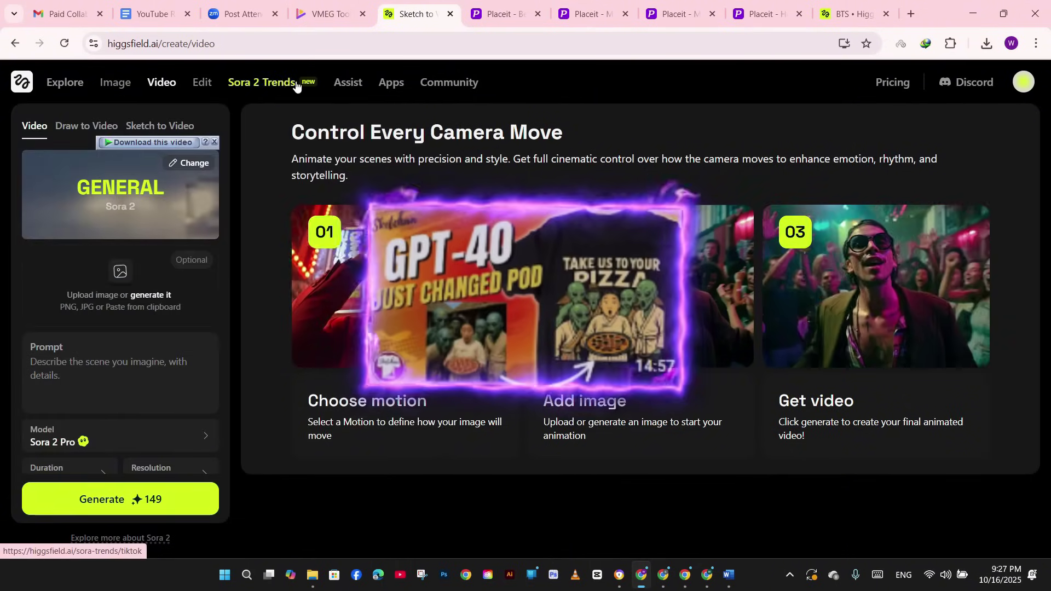
left_click(258, 84)
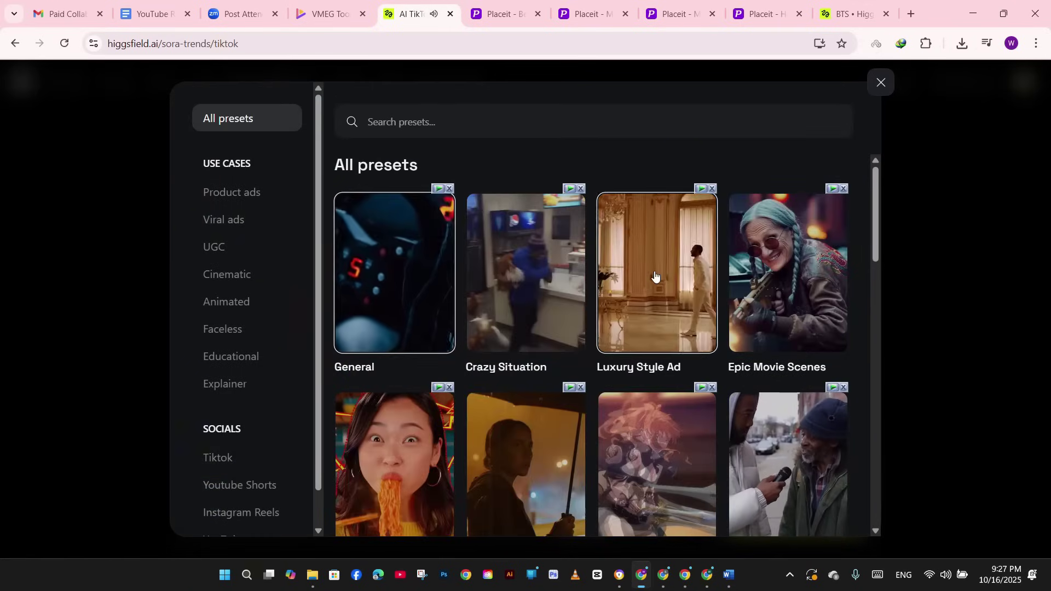
scroll(665, 282, "down", 2)
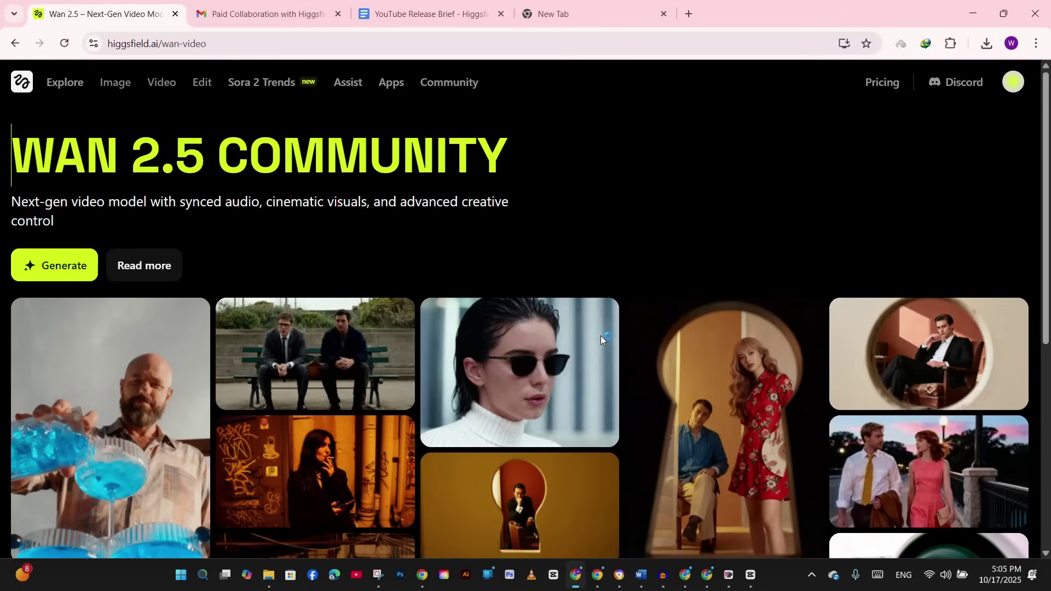
scroll(668, 252, "down", 5)
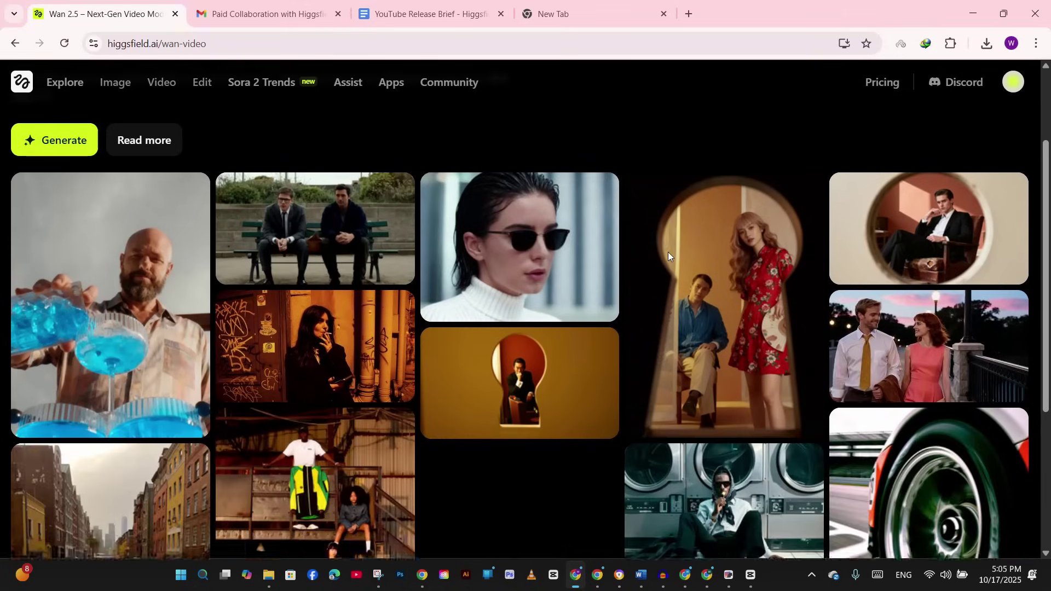
scroll(685, 247, "down", 3)
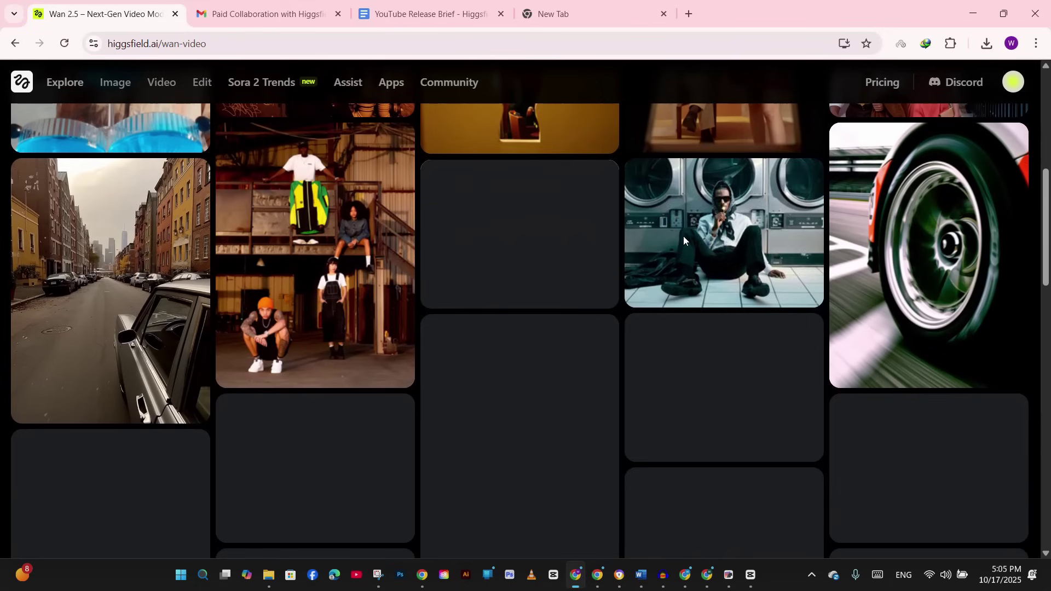
scroll(684, 240, "down", 4)
scroll(683, 235, "down", 1)
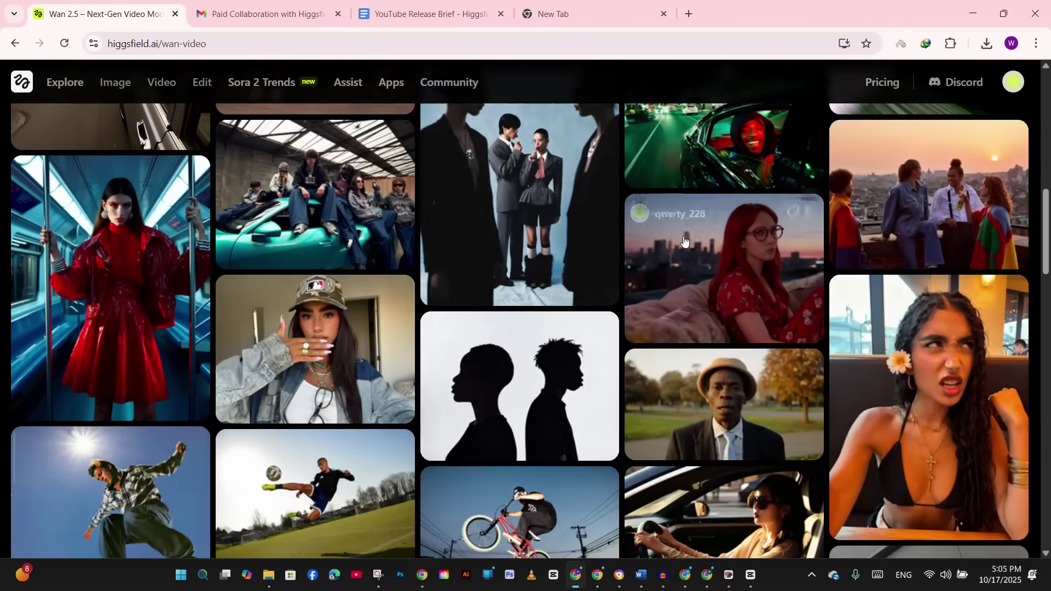
scroll(683, 235, "down", 5)
scroll(683, 236, "down", 3)
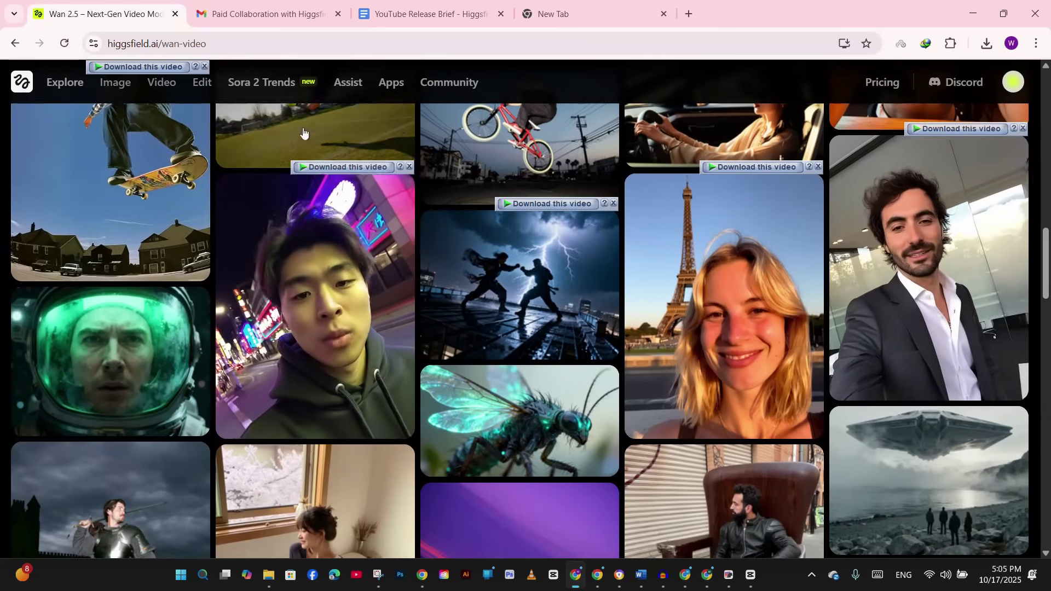
Step: Open the Sora 2 Trends generator and browse the full preset gallery, filtering by Product ads
left_click(270, 82)
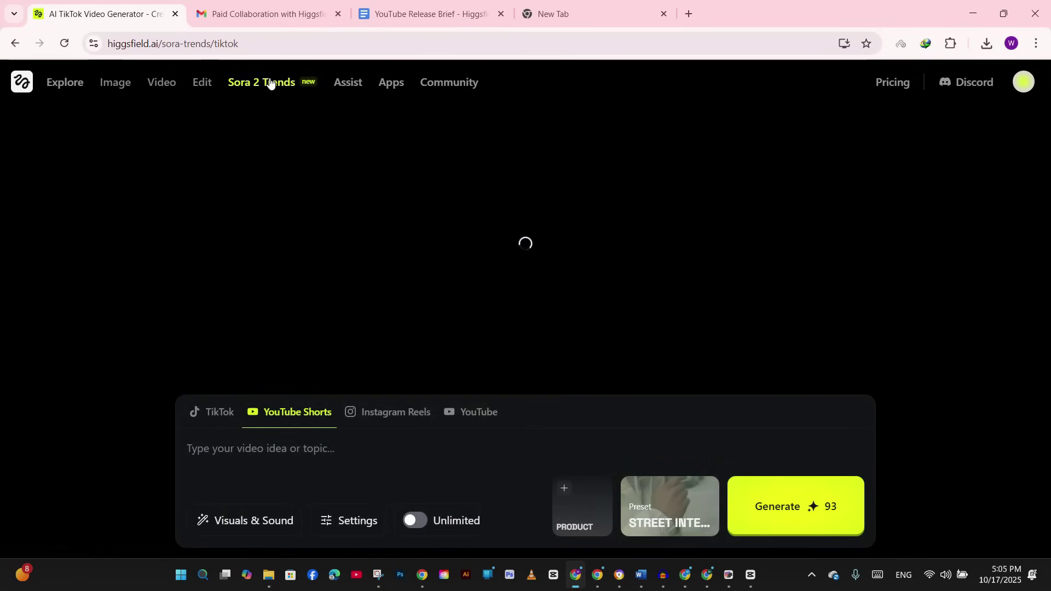
scroll(578, 384, "down", 1)
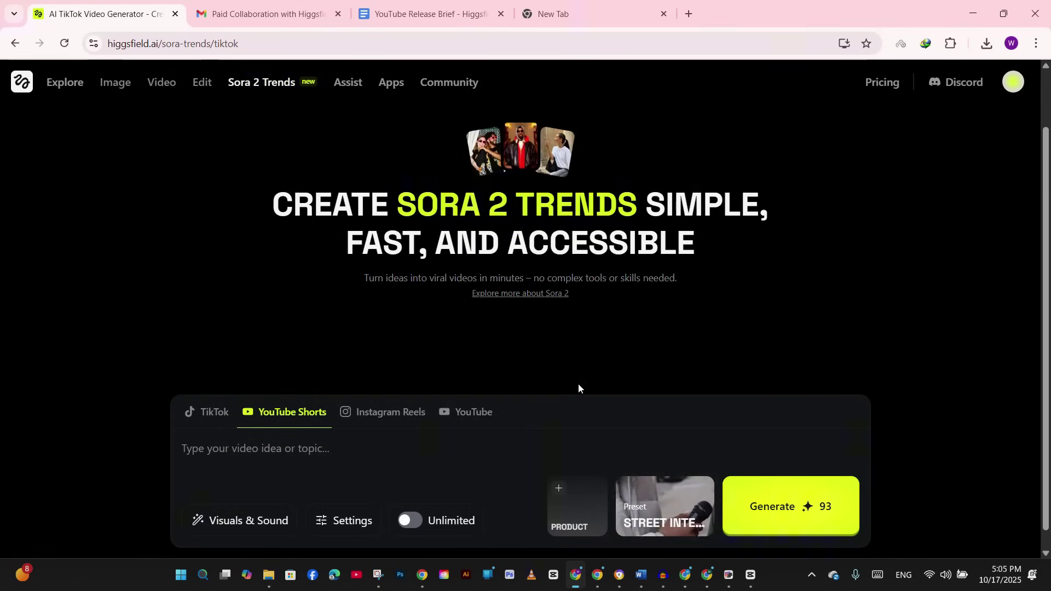
left_click(650, 509)
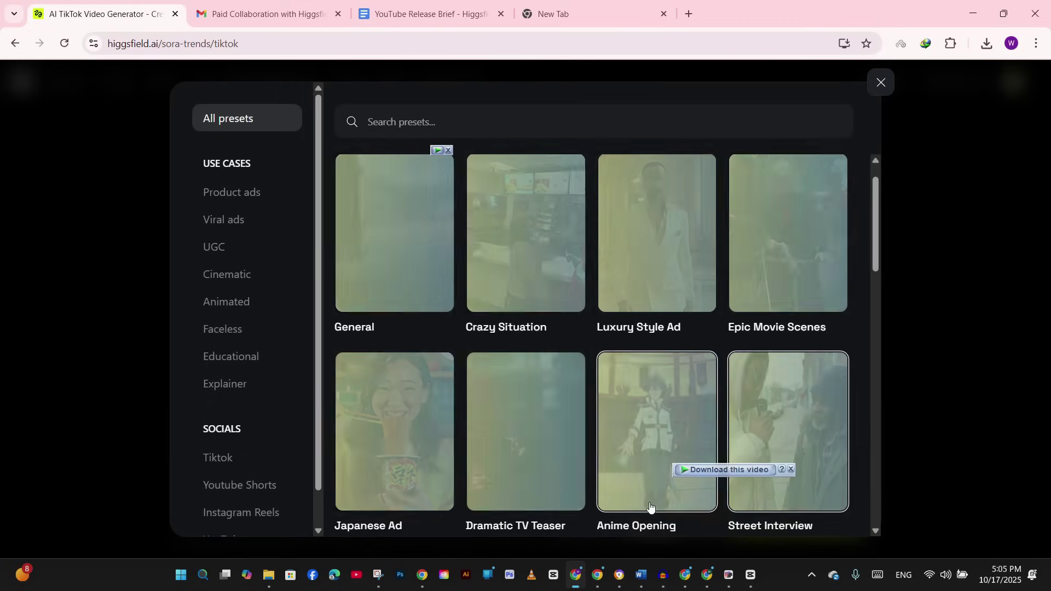
scroll(687, 273, "down", 3)
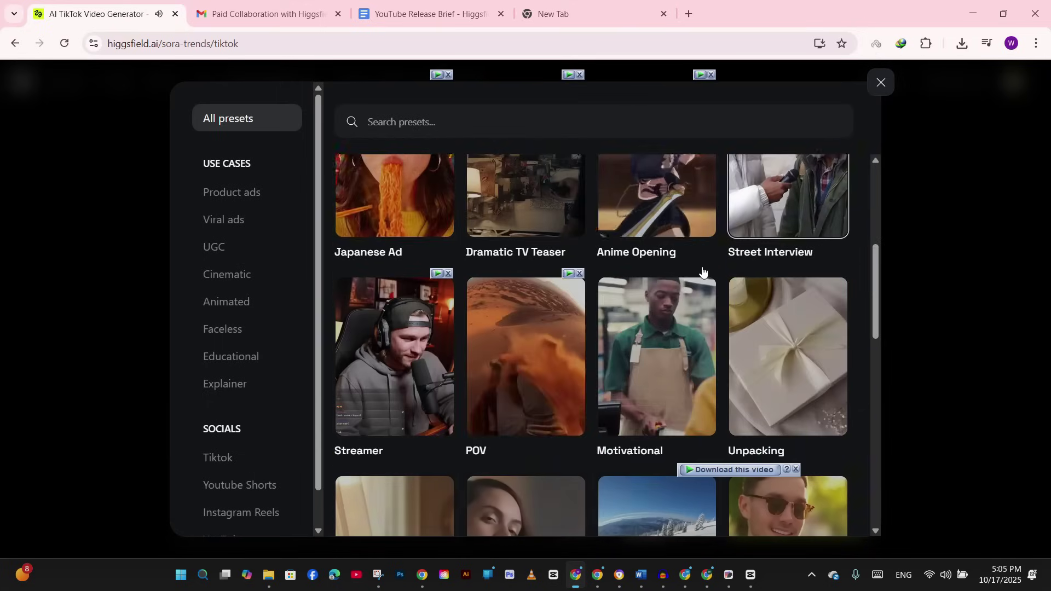
left_click_drag(879, 276, 864, 436)
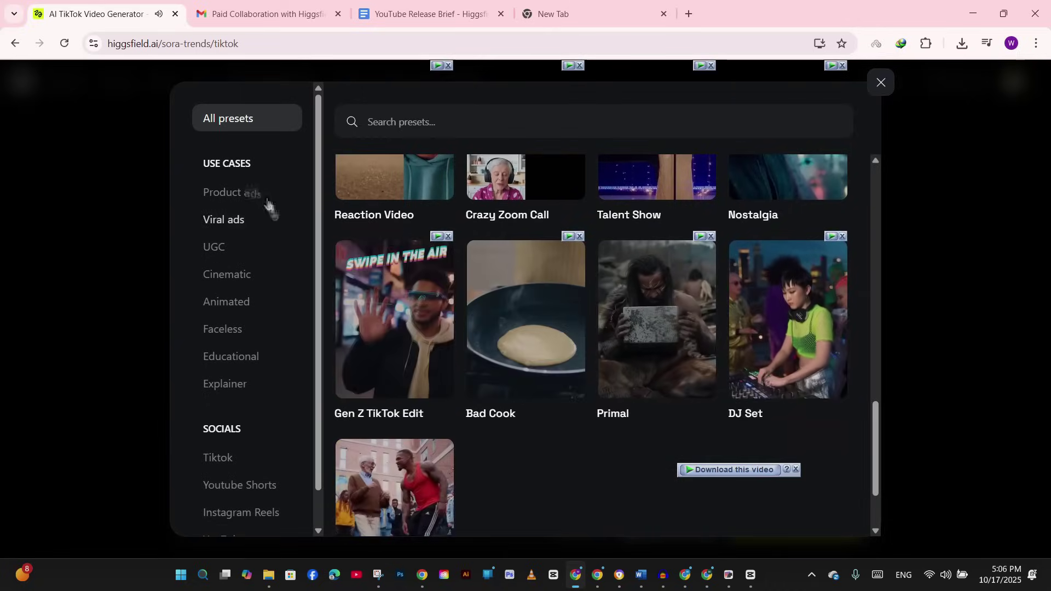
left_click(252, 194)
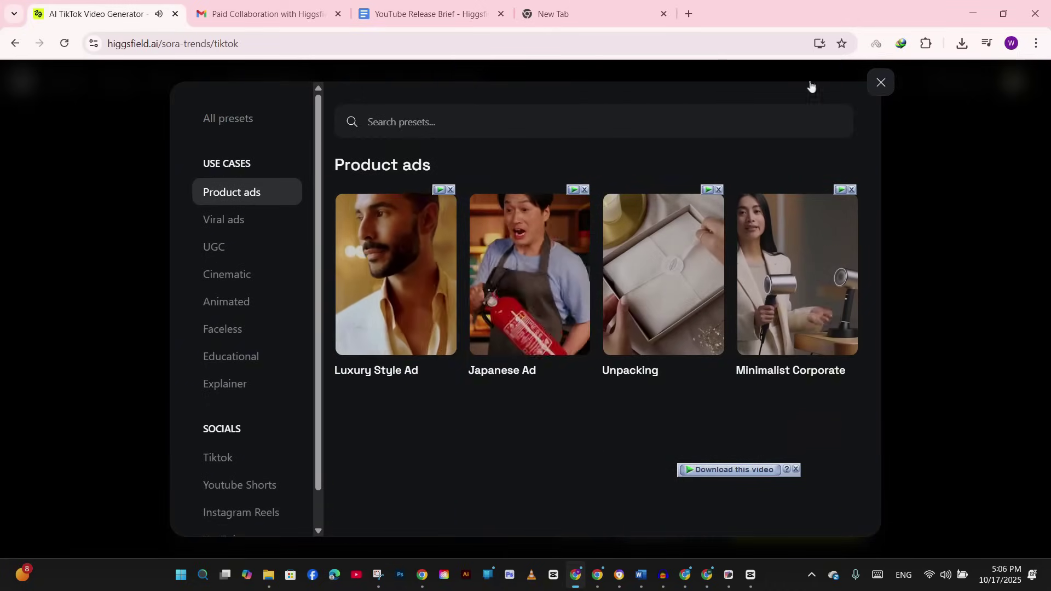
left_click(881, 82)
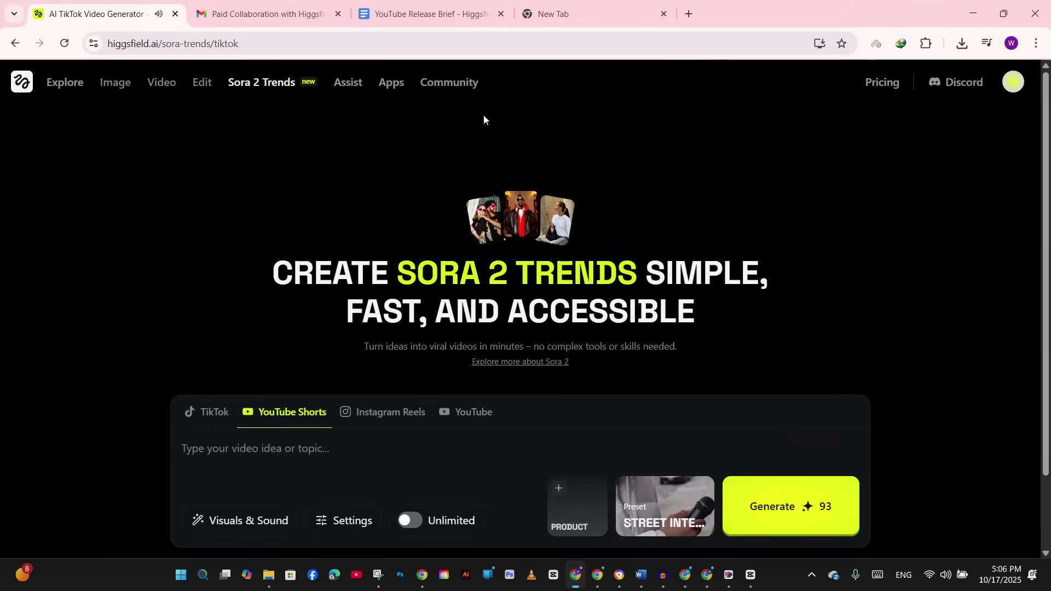
Step: Select the Street Interview preset for the video
mouse_move(192, 86)
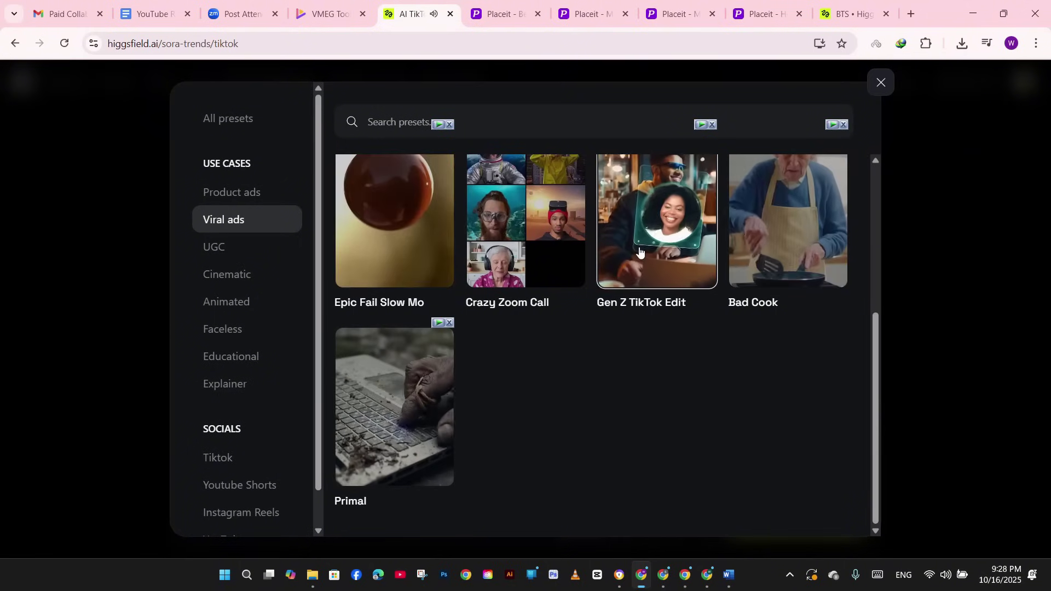
scroll(639, 251, "up", 5)
scroll(640, 251, "down", 1)
scroll(639, 251, "up", 1)
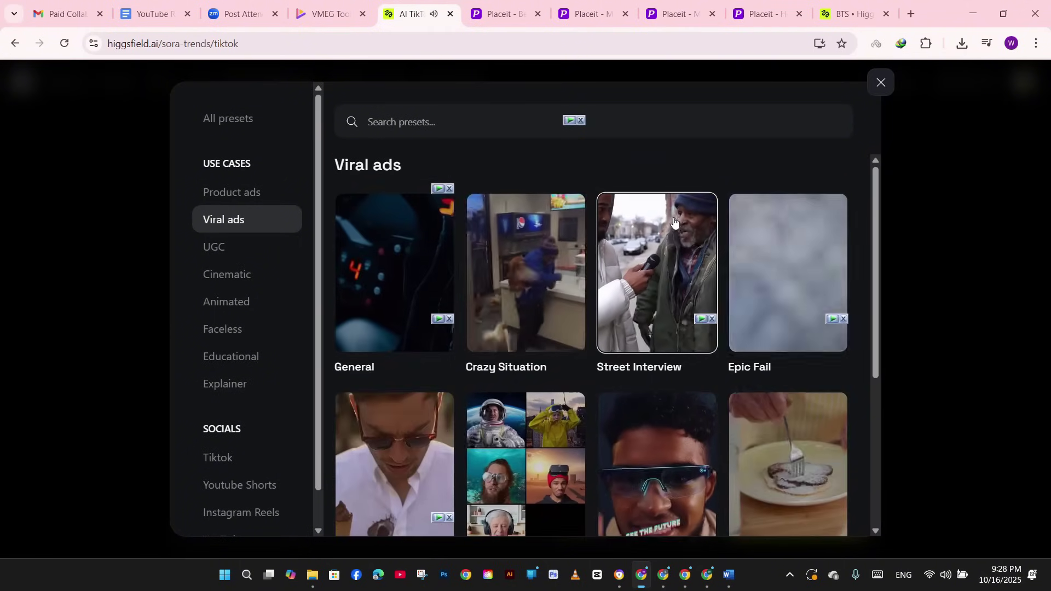
left_click(674, 222)
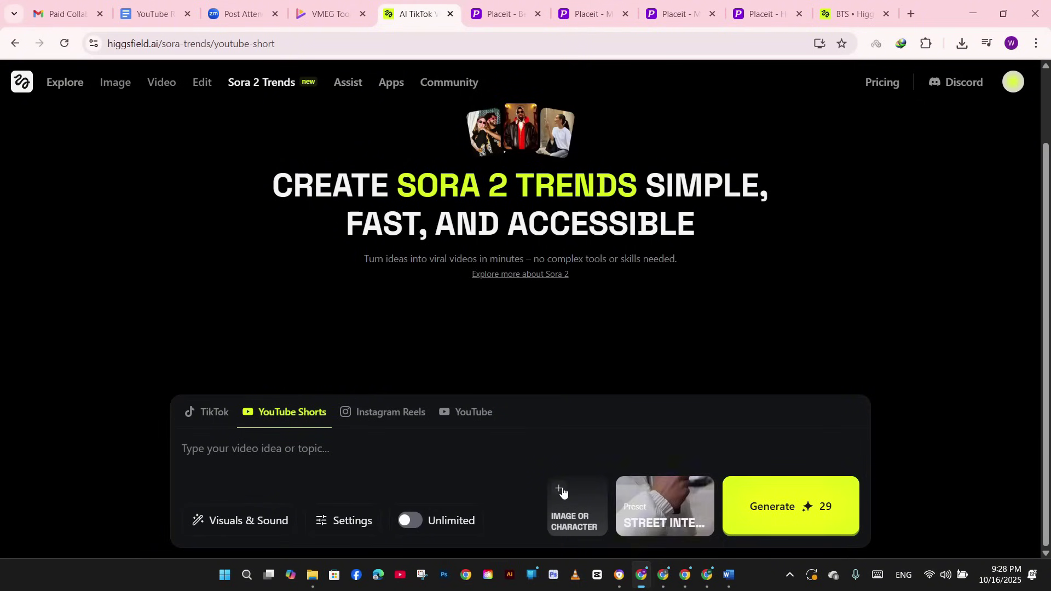
Step: Set the generation mode to Pro Max, keeping 12s duration at 720p
left_click(345, 526)
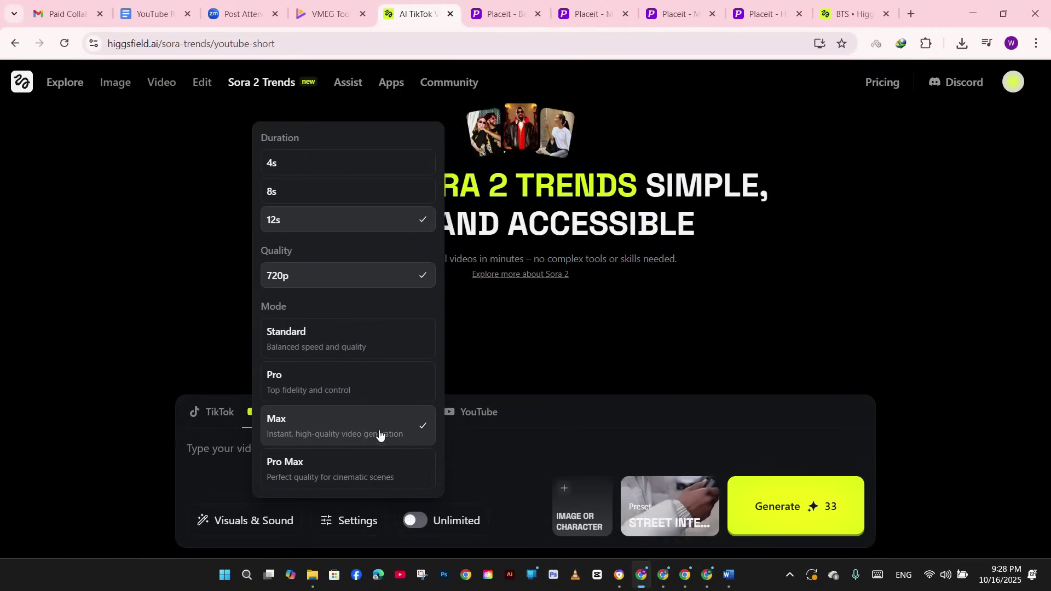
left_click(398, 464)
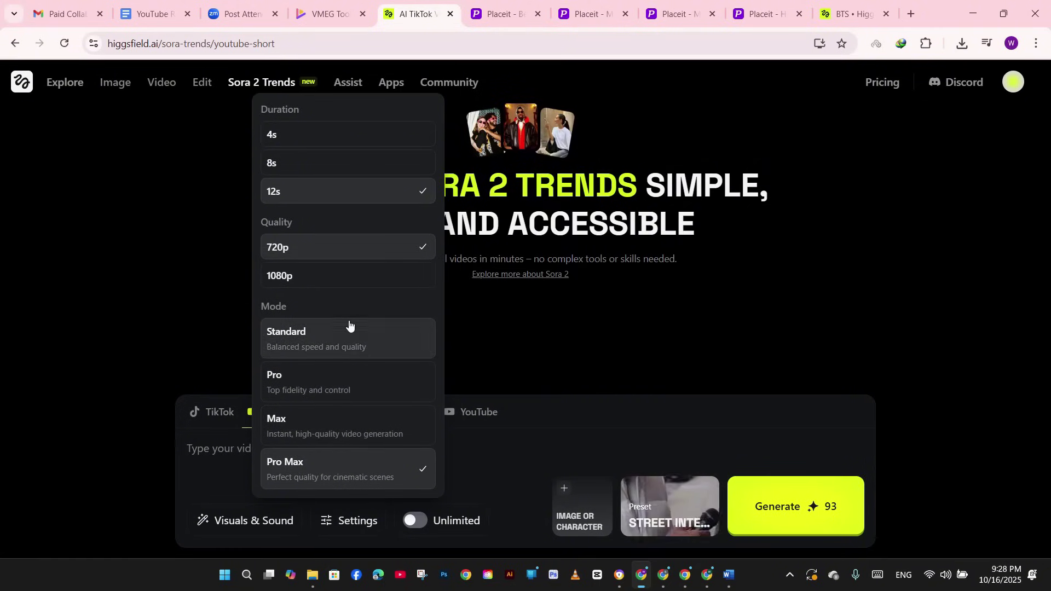
left_click(435, 526)
left_click(366, 526)
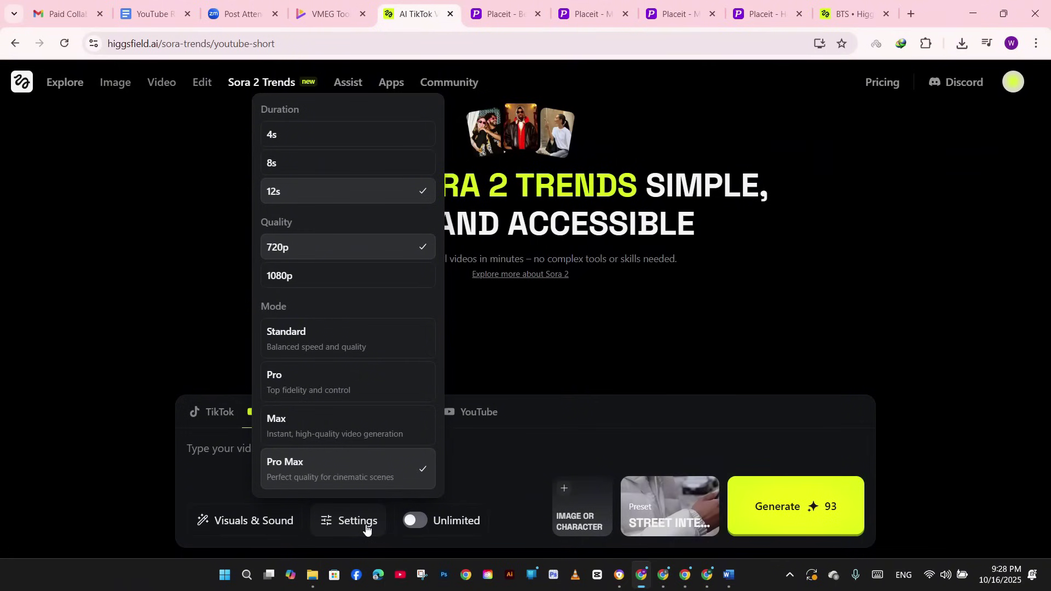
left_click(415, 523)
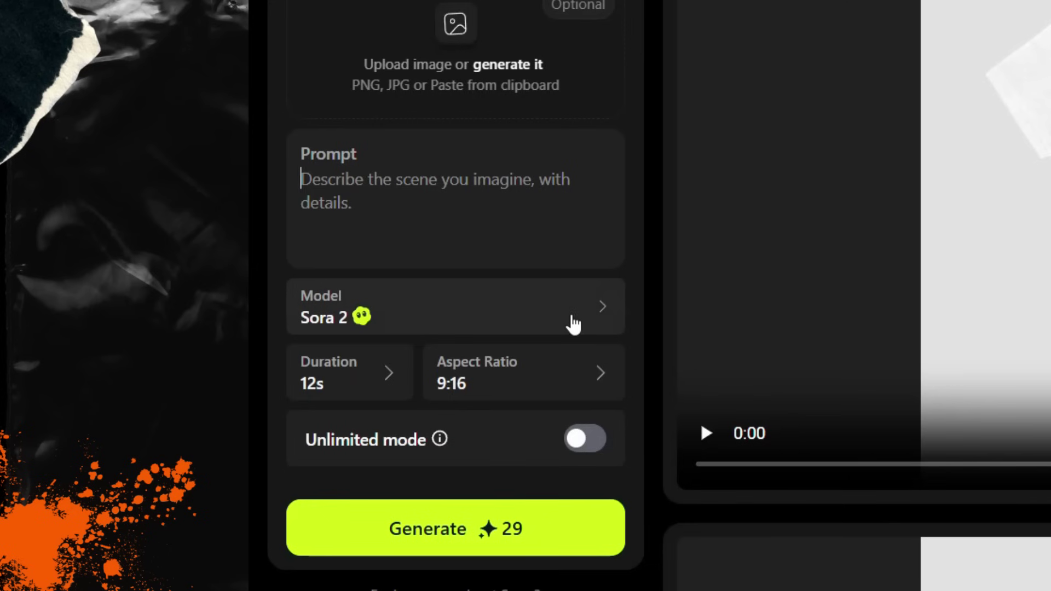
Step: Select the two-line Sora 2 Trends prompt, then move the Kittl shirt image up and right
left_click(571, 322)
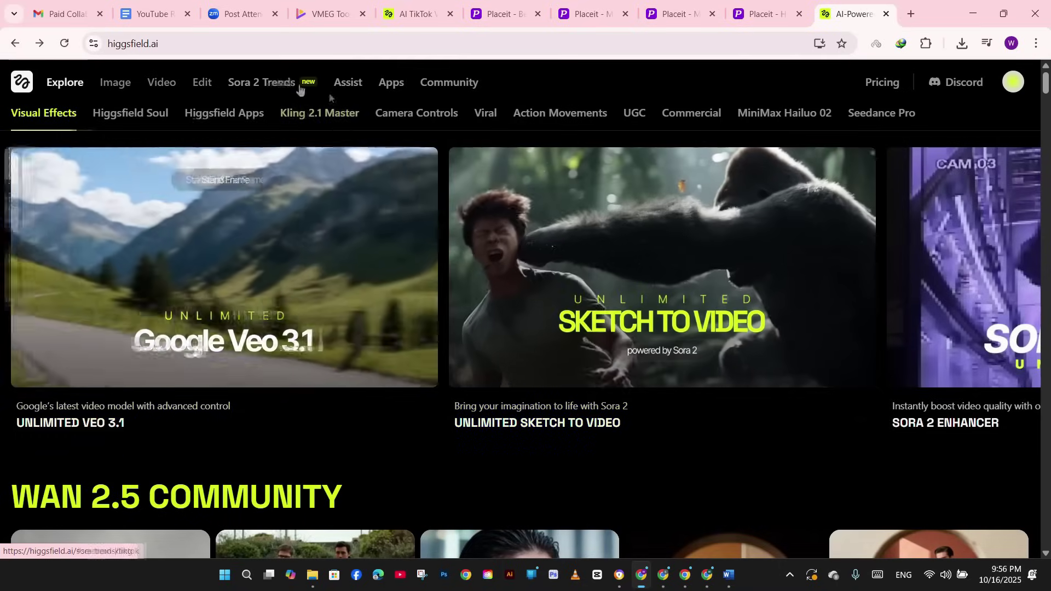
left_click(268, 83)
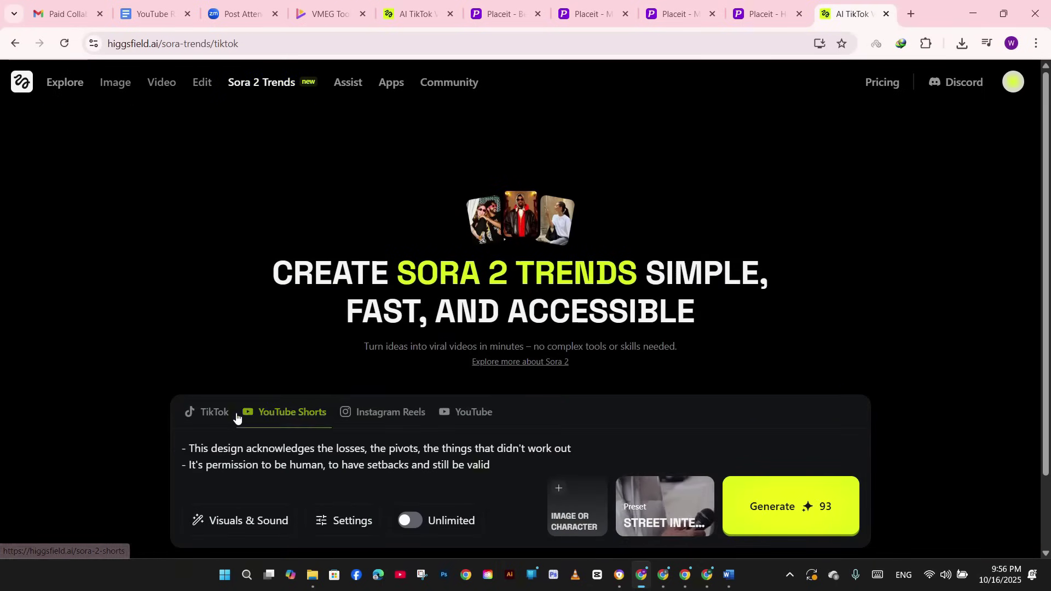
left_click_drag(496, 472, 70, 404)
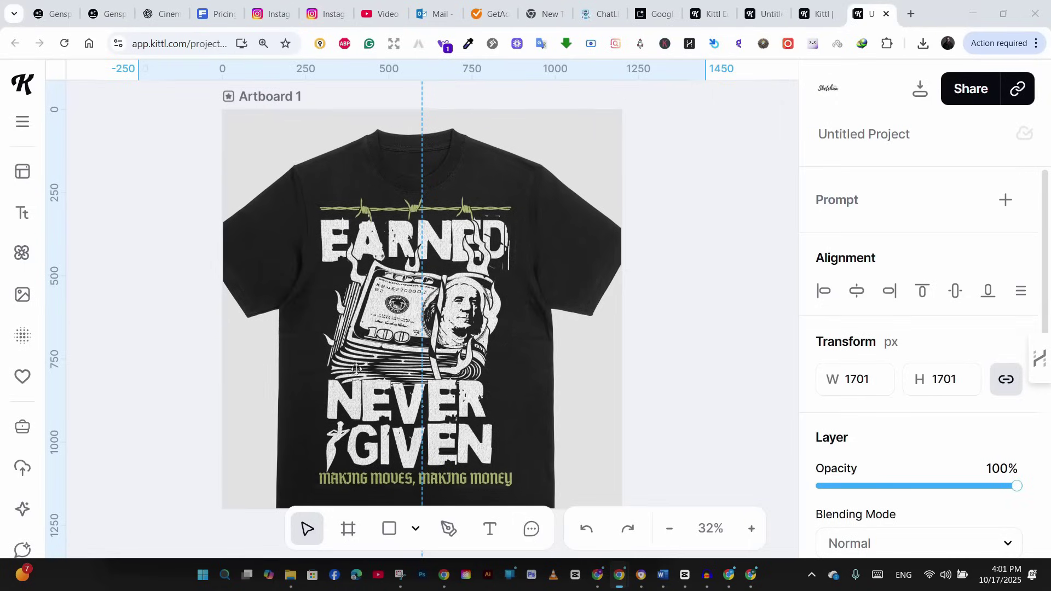
left_click_drag(356, 369, 373, 348)
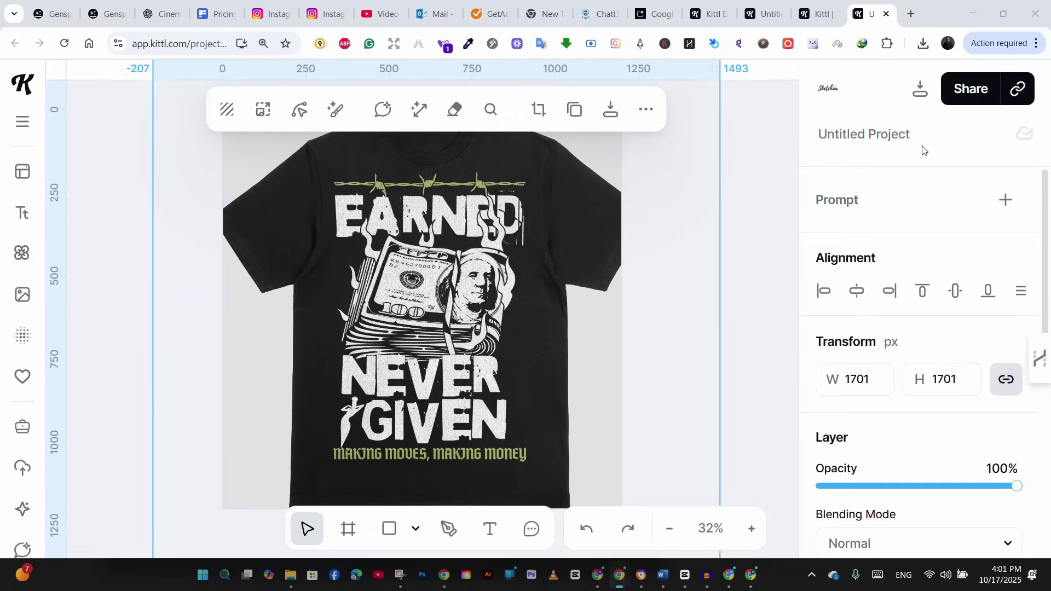
Step: Scale up the Earned Never Given design on the dark shirt and centre it on the chest
left_click(922, 91)
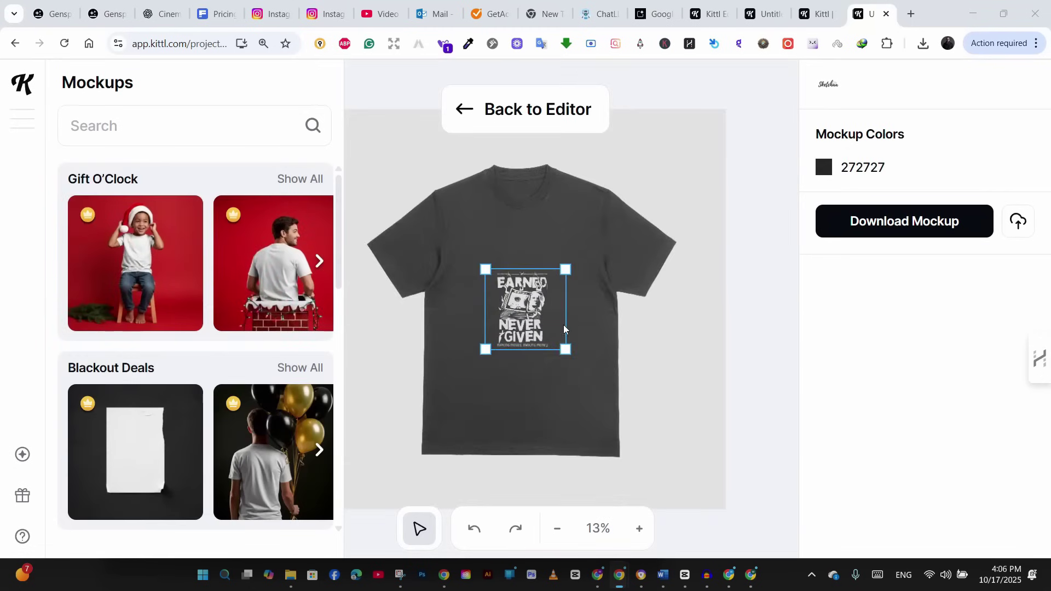
left_click_drag(485, 349, 427, 405)
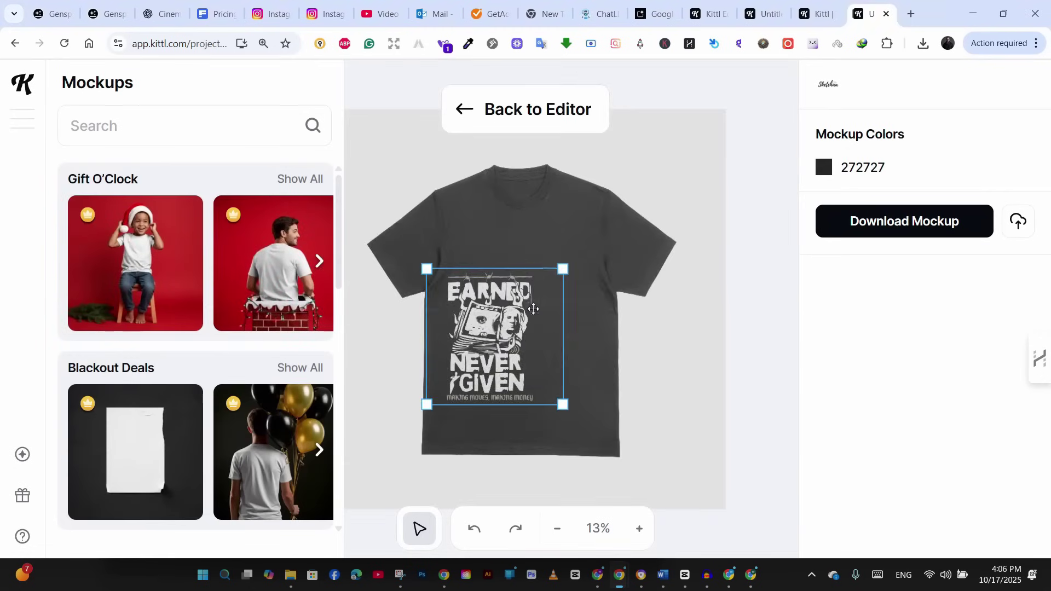
left_click_drag(563, 268, 615, 241)
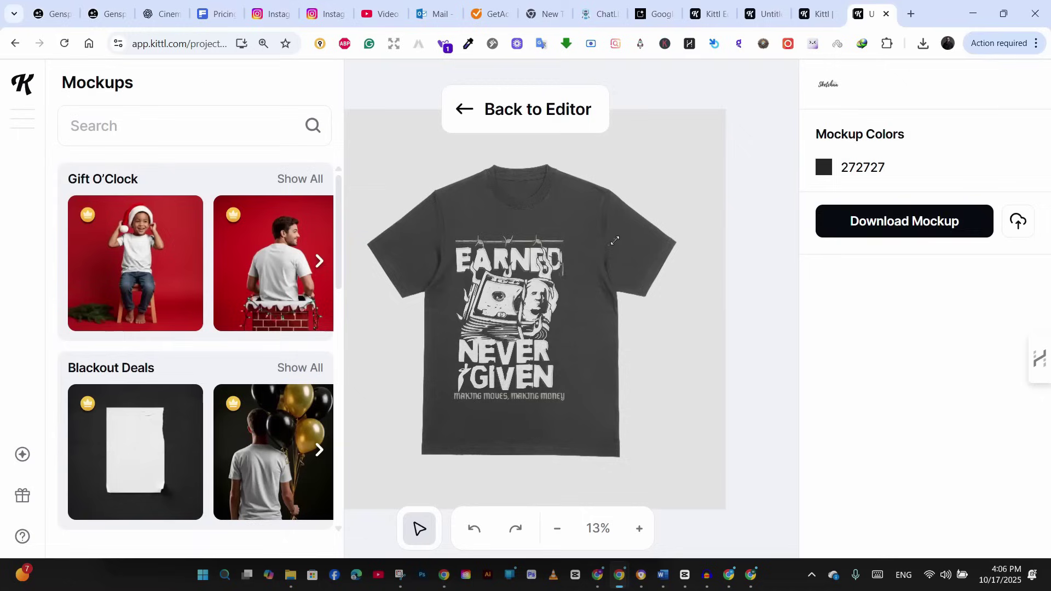
mouse_move(511, 289)
left_mouse_down()
mouse_move(519, 305)
mouse_move(521, 277)
left_mouse_up()
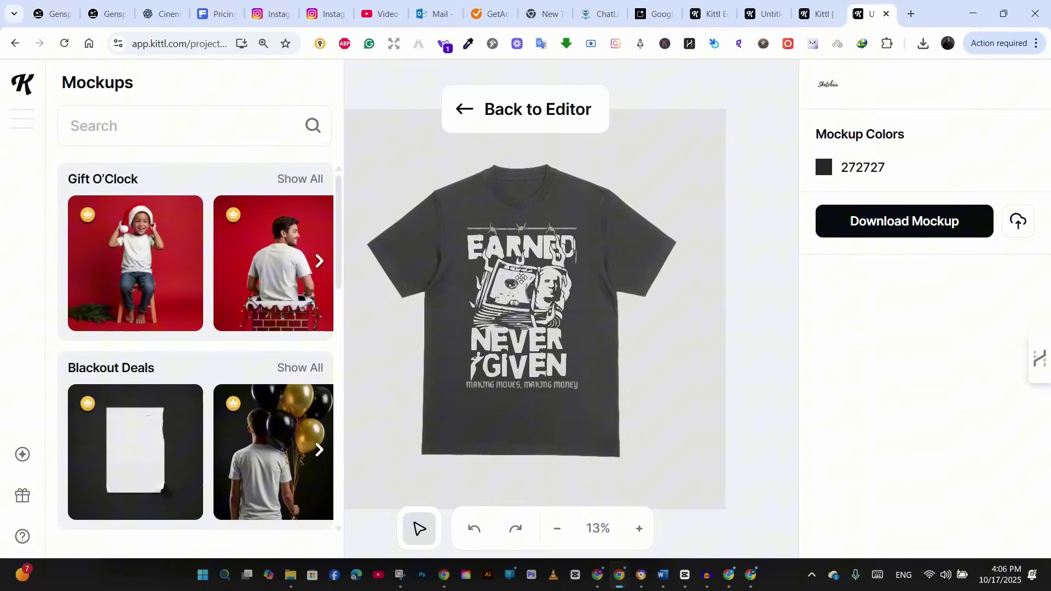
left_click_drag(523, 279, 526, 279)
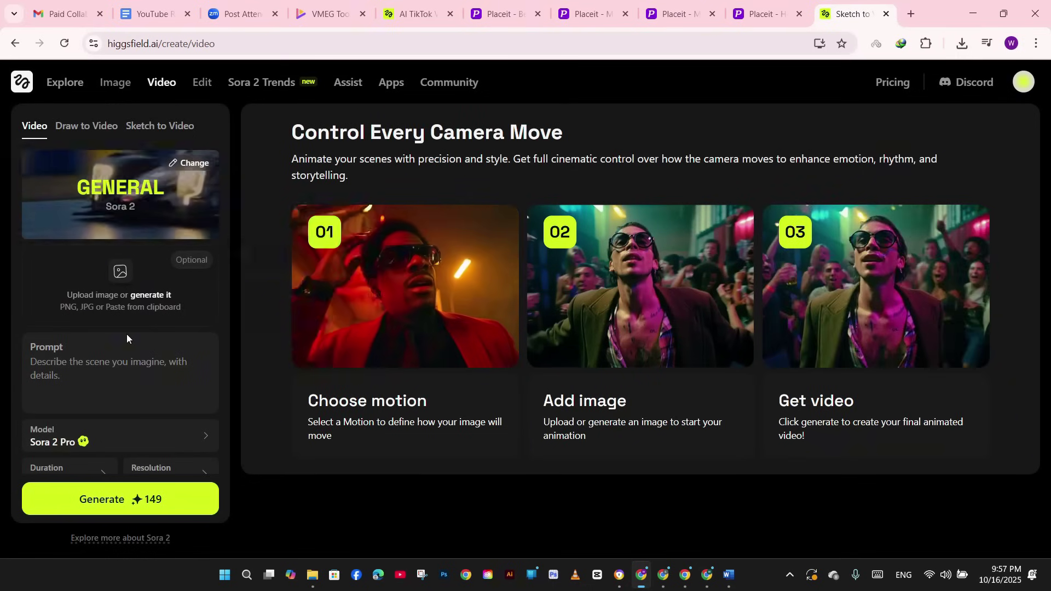
Step: Upload the t-shirt mockup from Downloads as the video's starting image
left_click(120, 271)
scroll(629, 474, "down", 10)
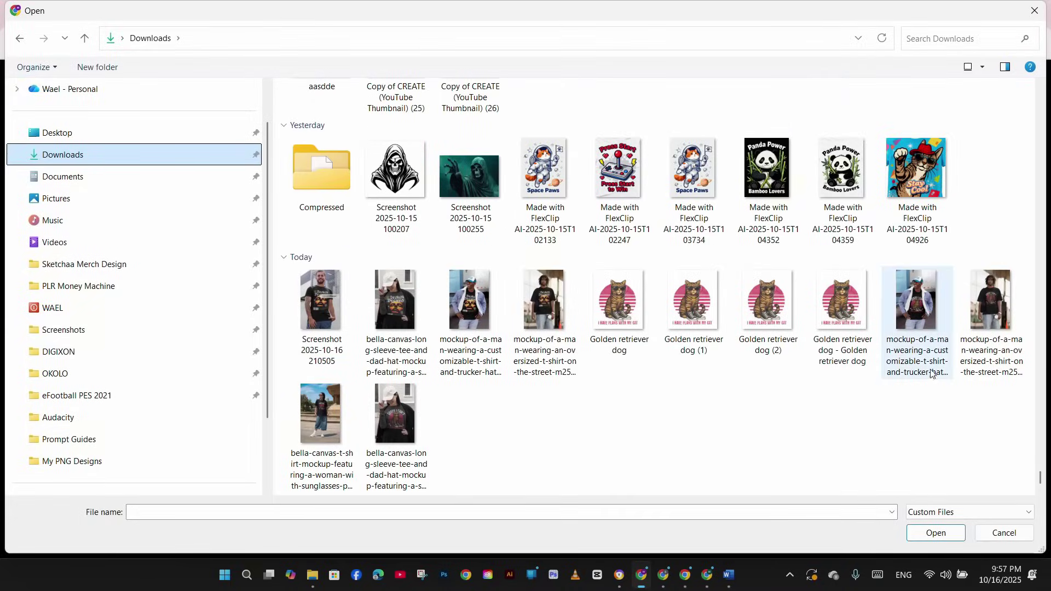
double_click(929, 311)
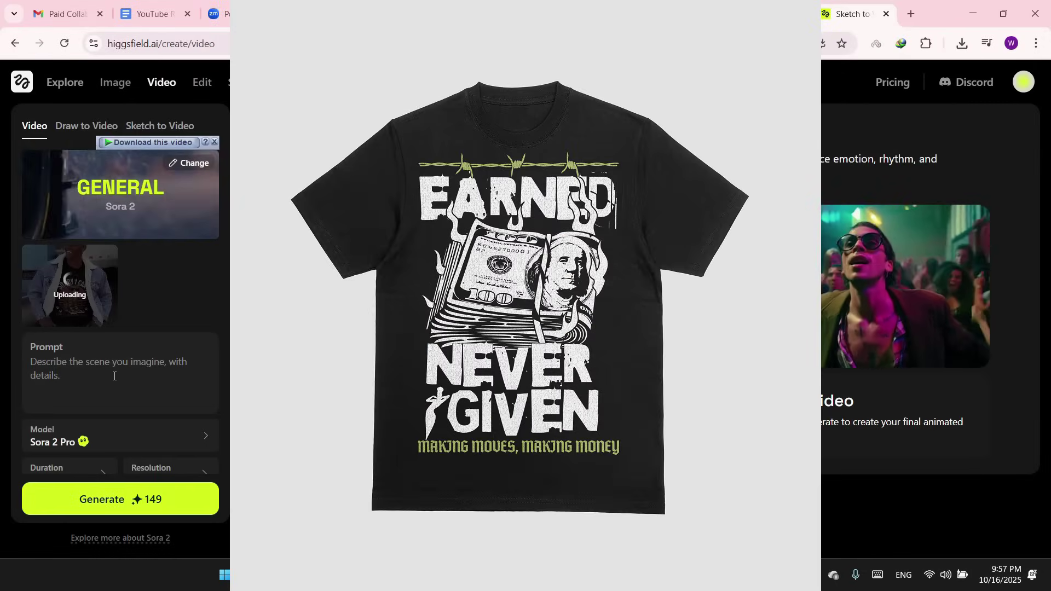
scroll(165, 387, "down", 2)
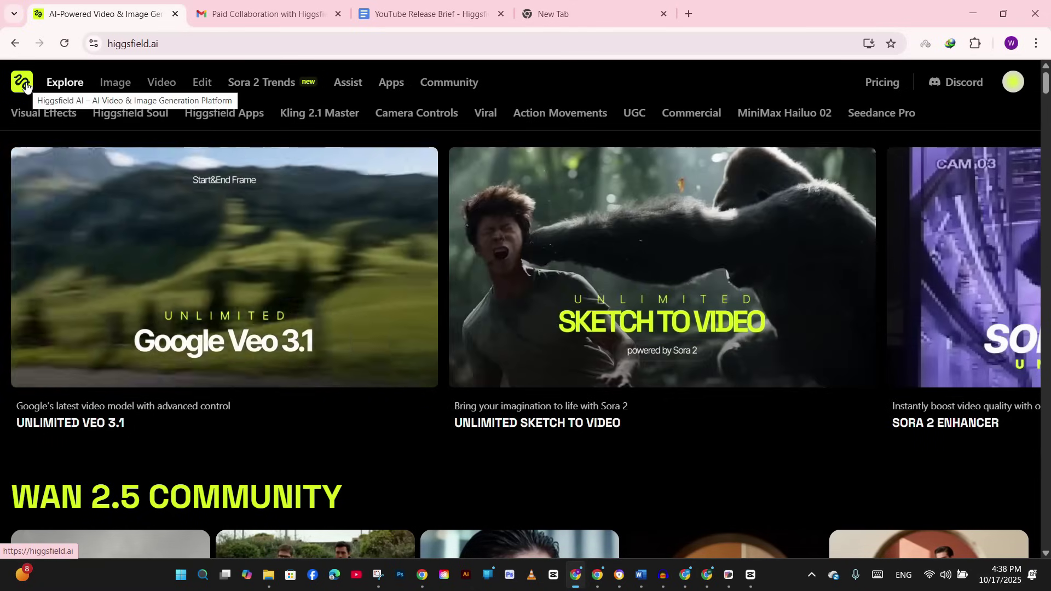
mouse_move(161, 82)
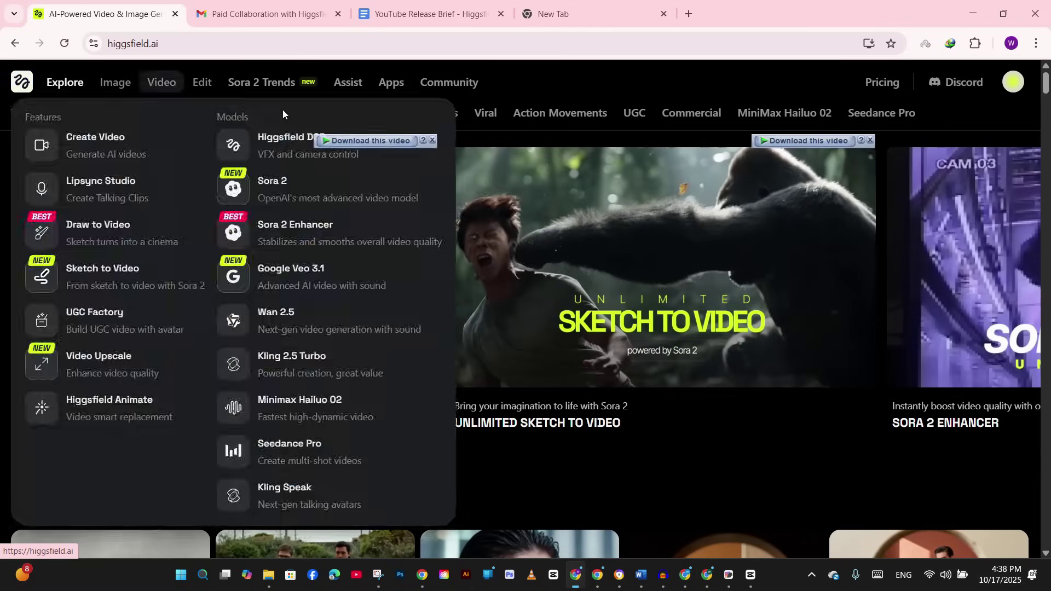
left_click(750, 575)
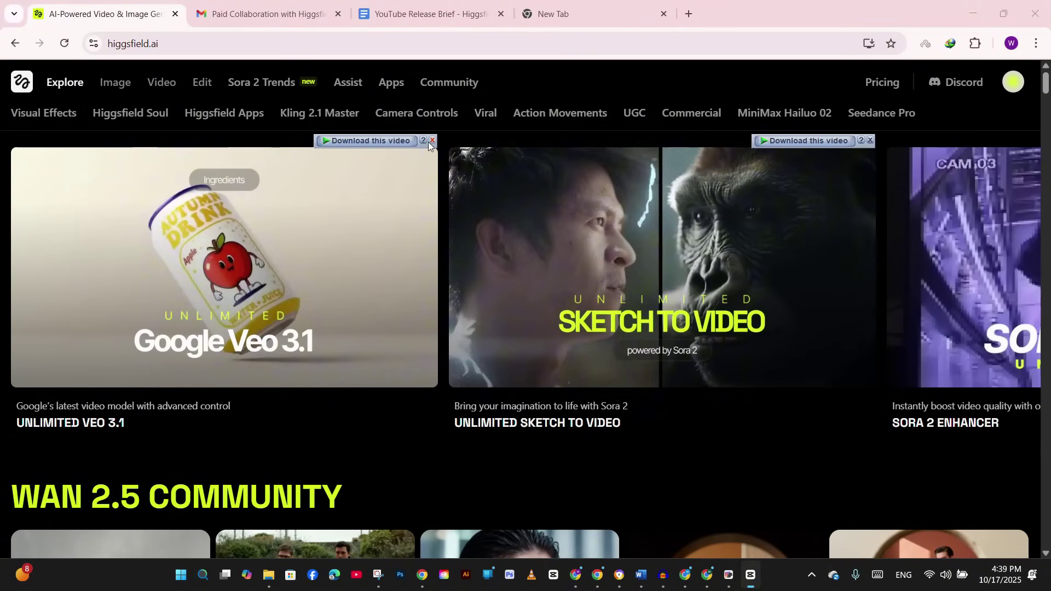
left_click(429, 142)
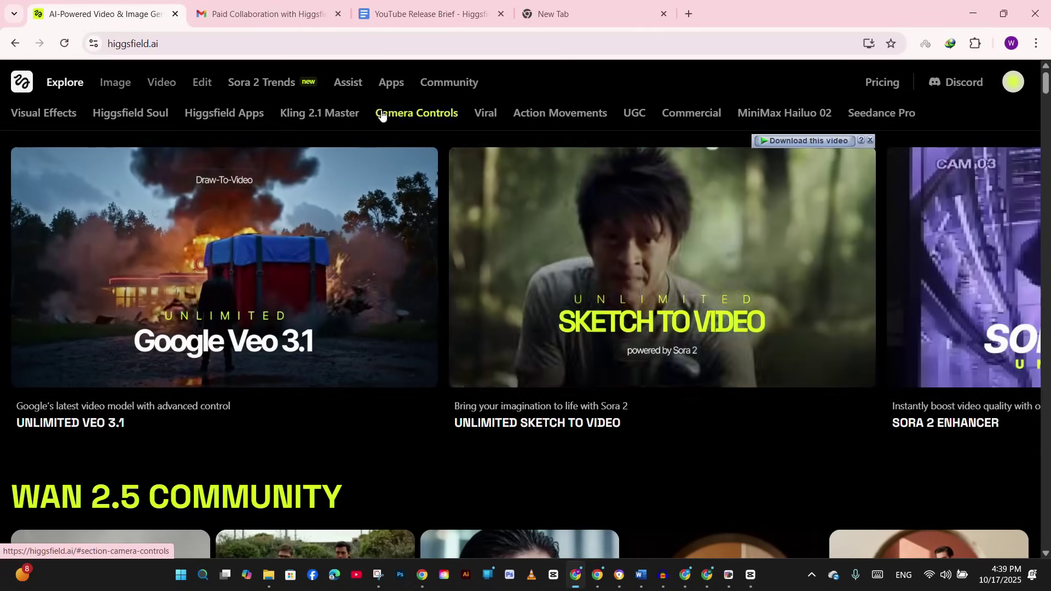
scroll(446, 208, "down", 1)
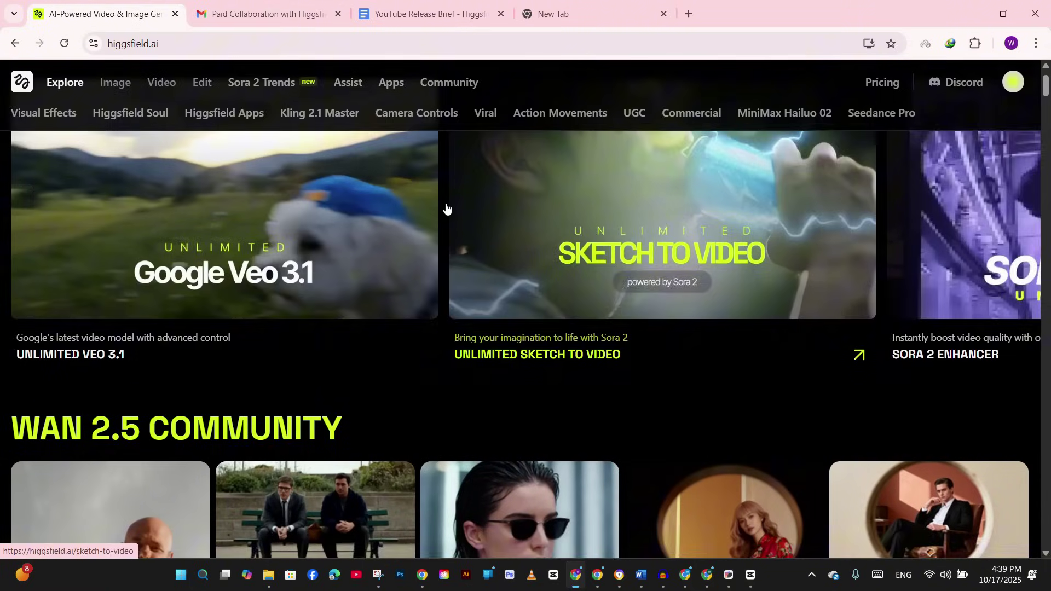
scroll(446, 208, "down", 7)
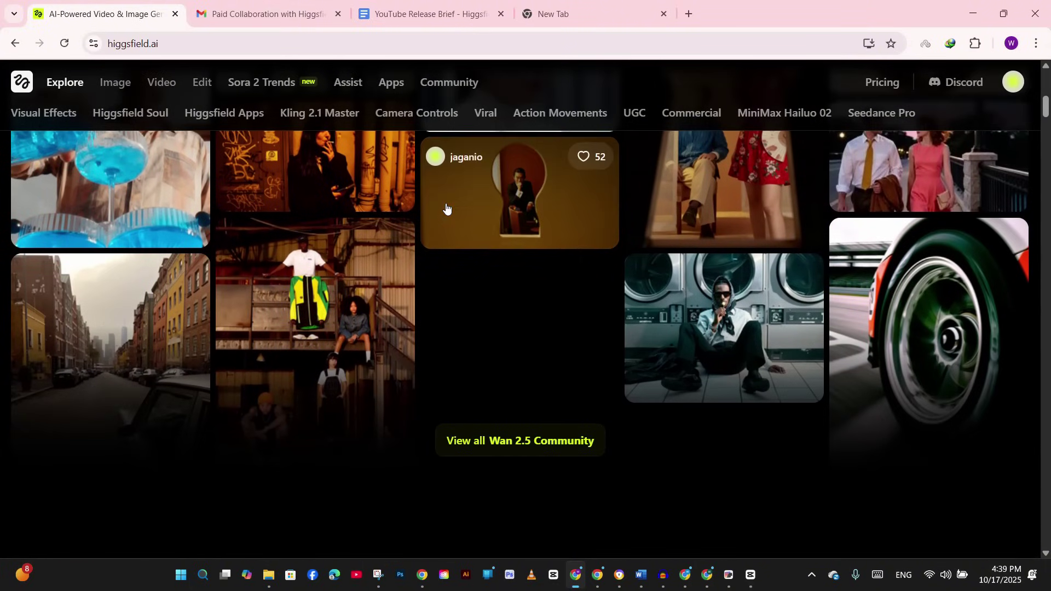
scroll(447, 208, "down", 7)
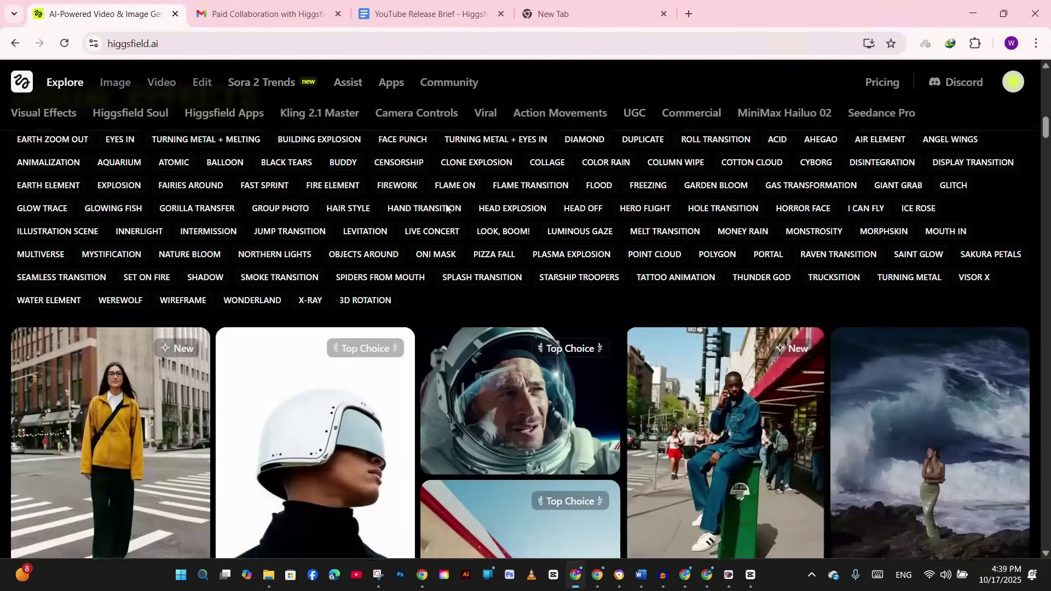
scroll(446, 208, "down", 3)
scroll(447, 209, "down", 1)
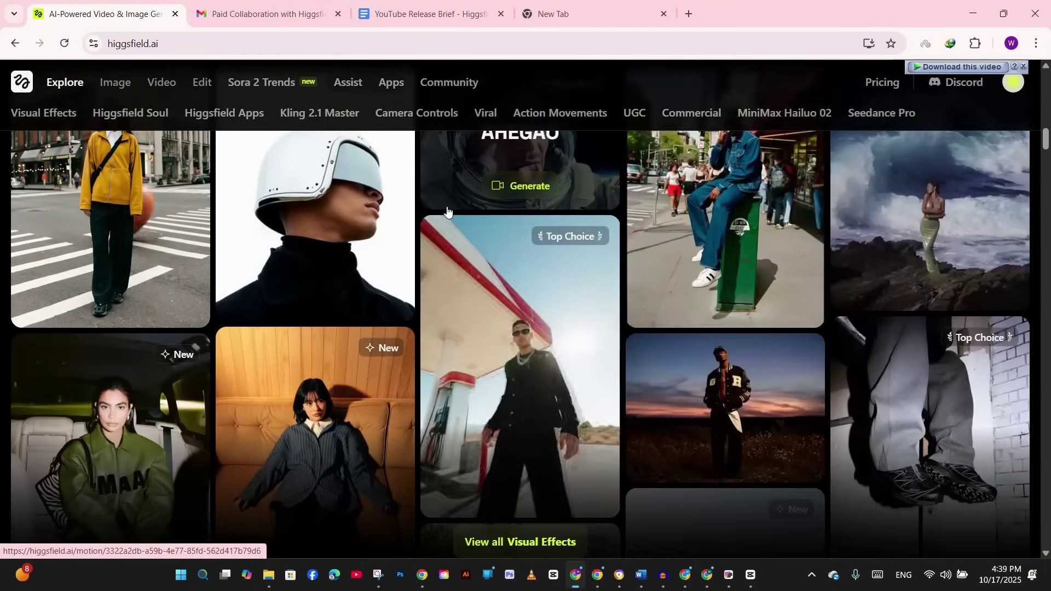
scroll(447, 211, "down", 2)
scroll(448, 213, "up", 7)
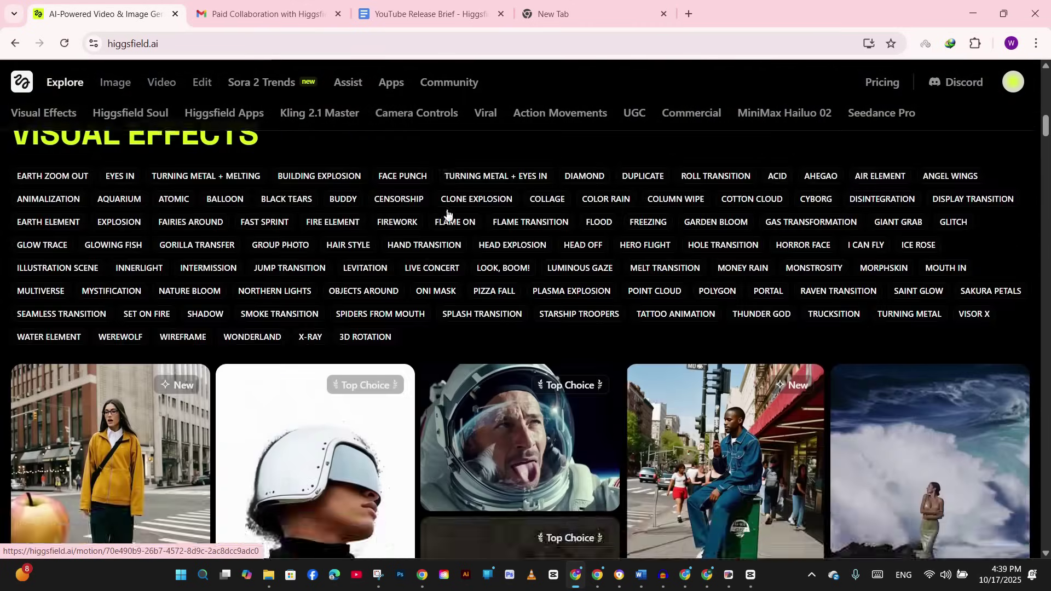
scroll(447, 212, "up", 10)
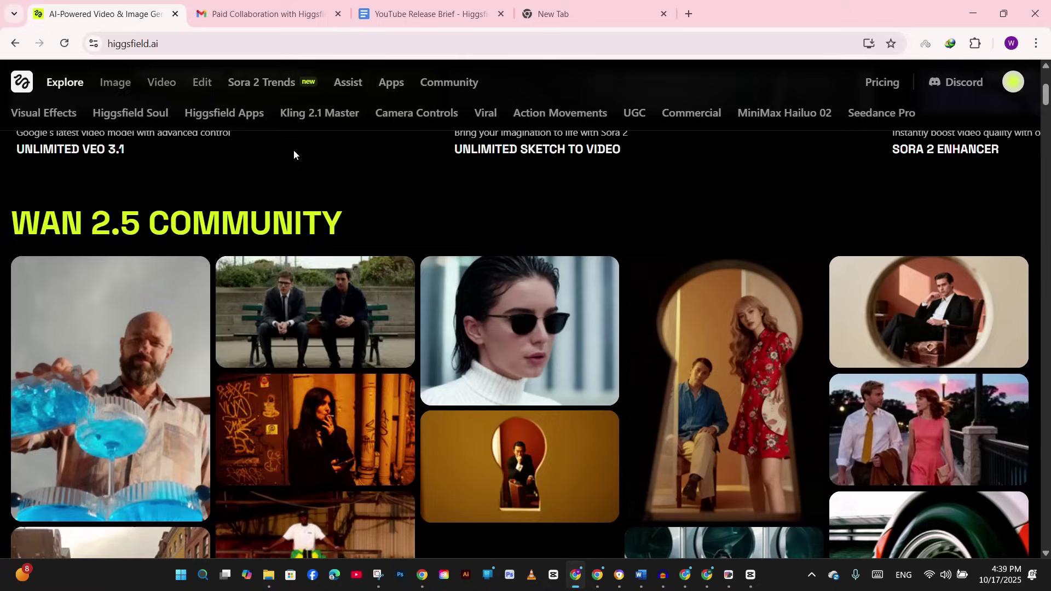
mouse_move(124, 83)
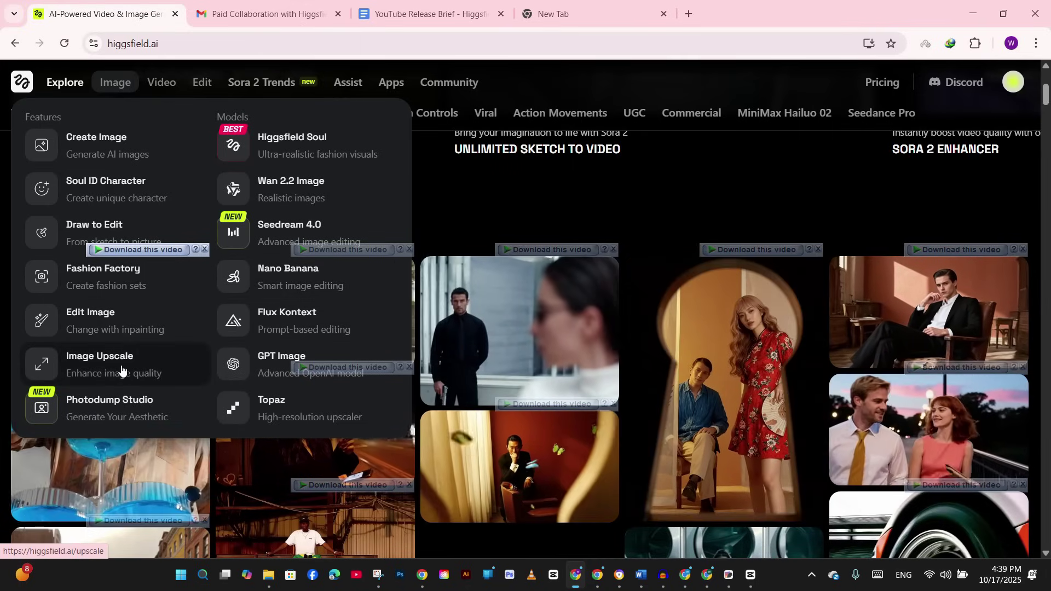
Step: Dismiss the Image features list and show the Video menu's Features and Models dropdown
left_click(206, 253)
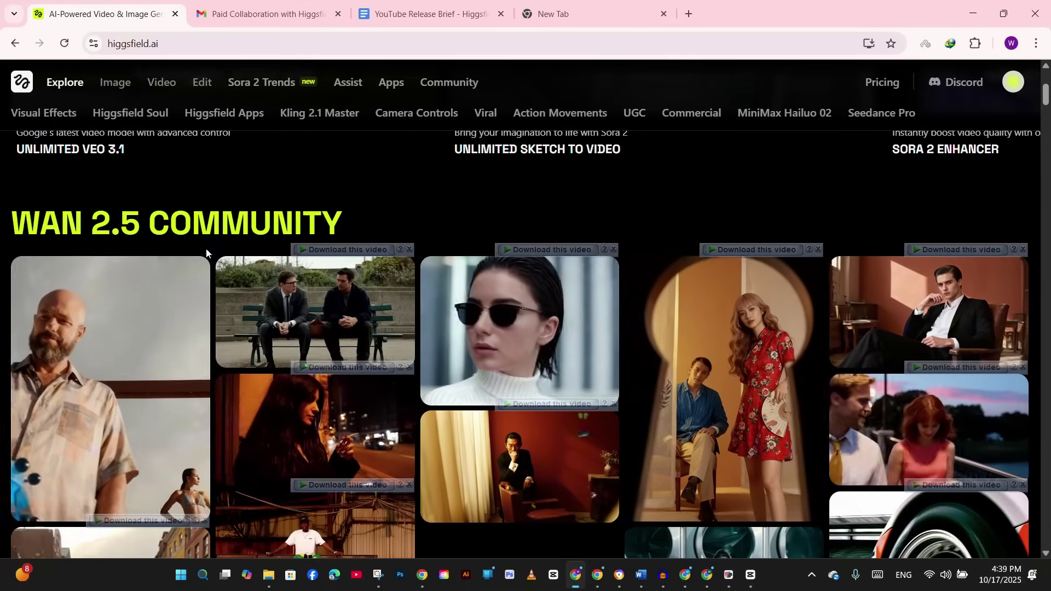
mouse_move(114, 81)
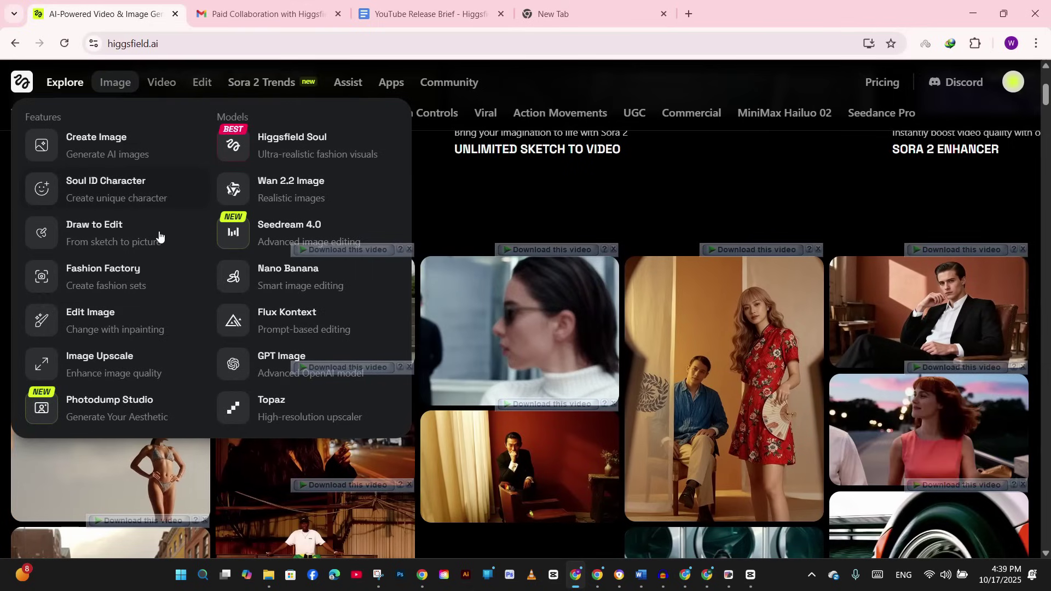
mouse_move(161, 80)
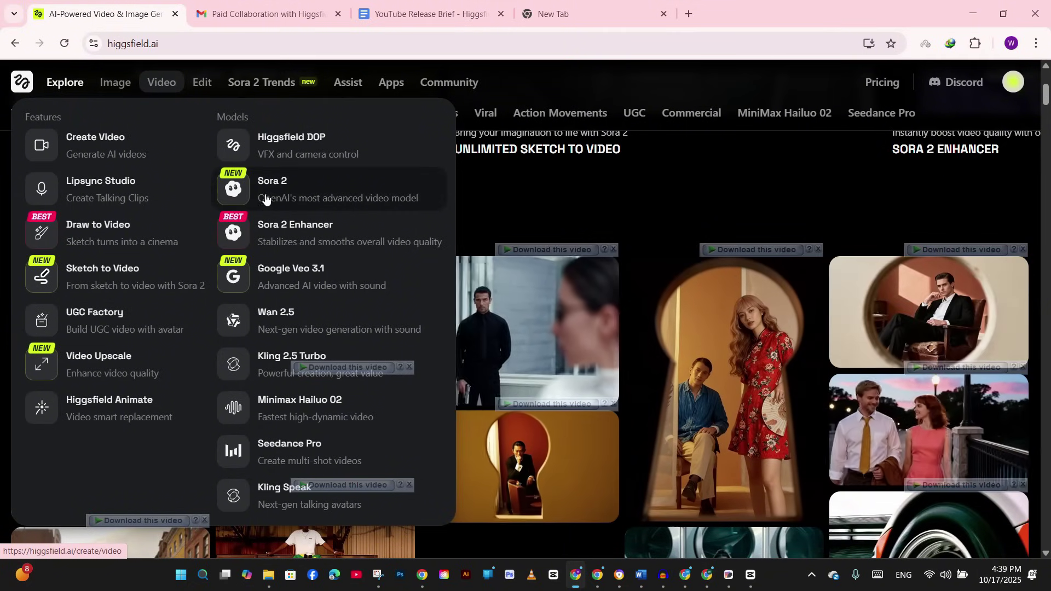
Step: Open Sora 2's create-video page and review the earlier Earned Never Given and Hometown Vibes clips
left_click(318, 191)
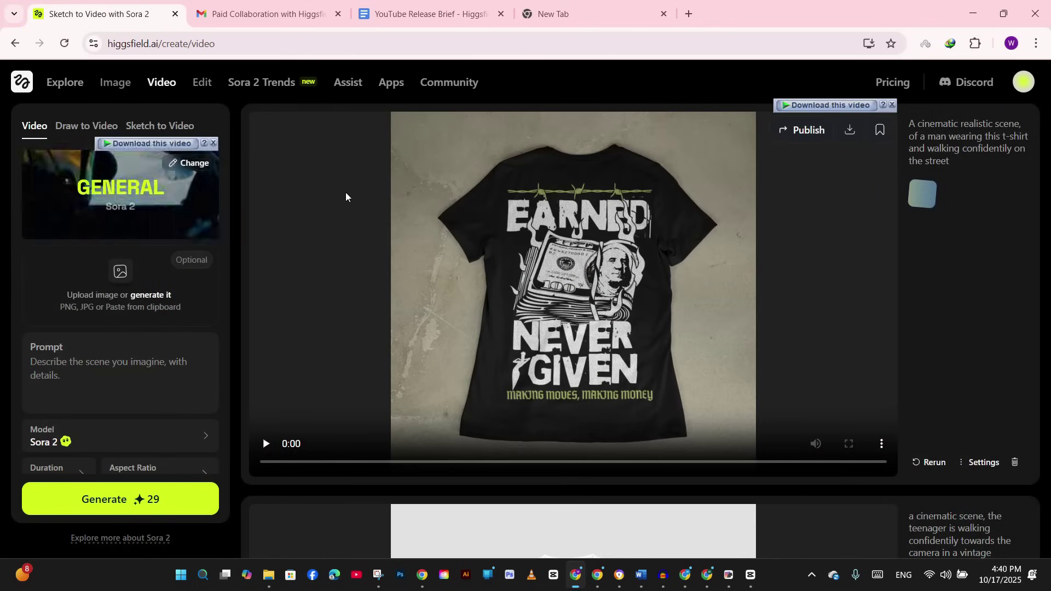
mouse_move(132, 293)
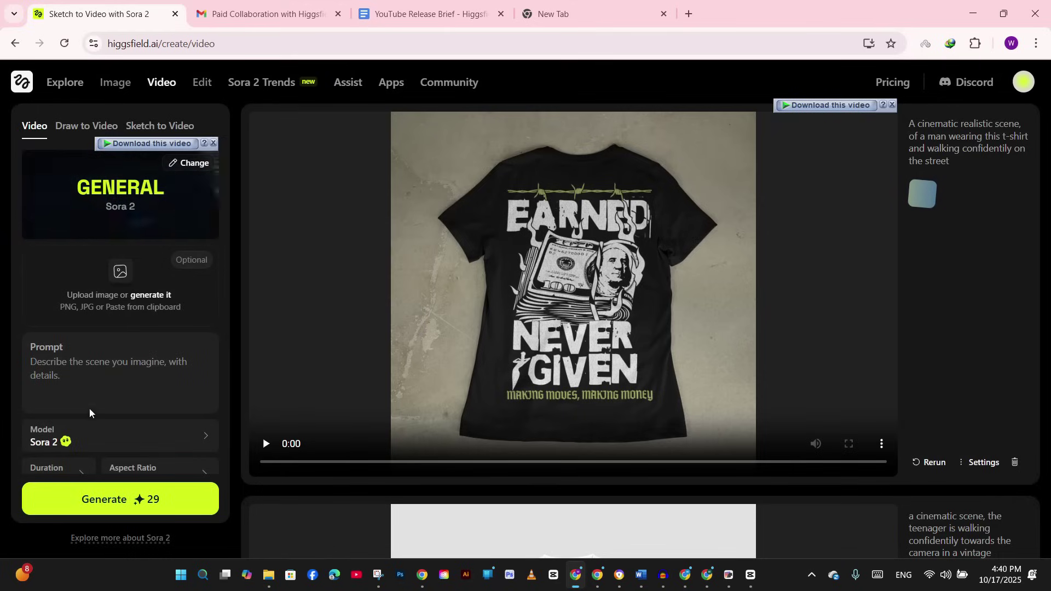
scroll(86, 447, "down", 1)
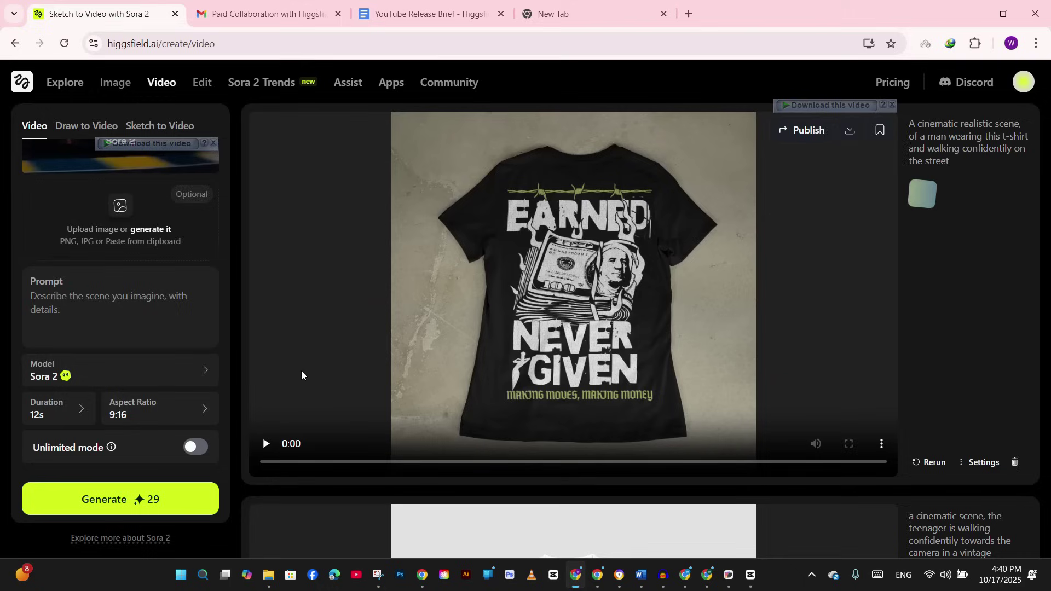
scroll(863, 222, "down", 5)
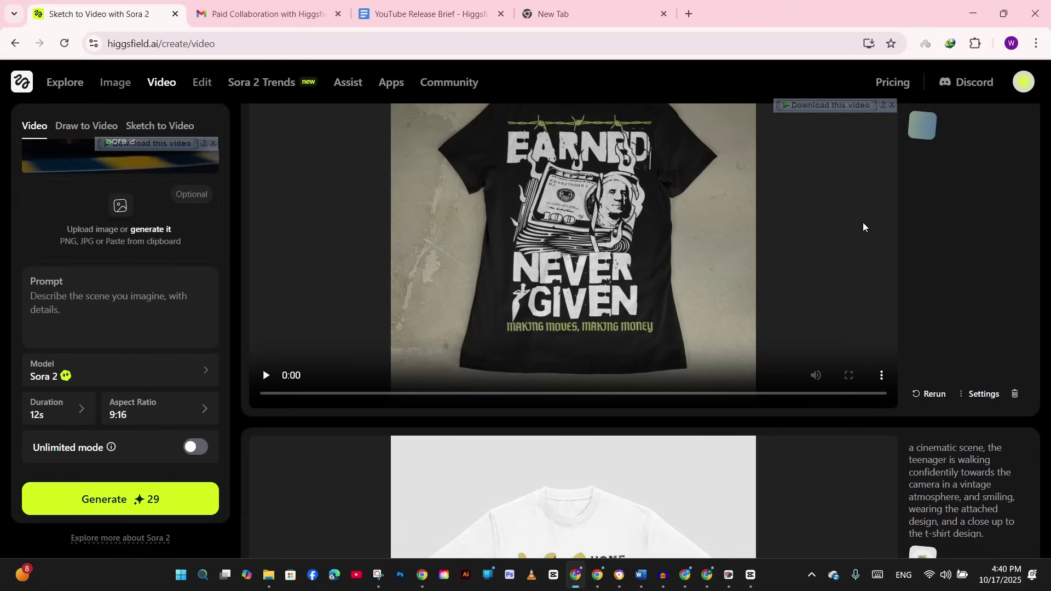
scroll(862, 222, "down", 10)
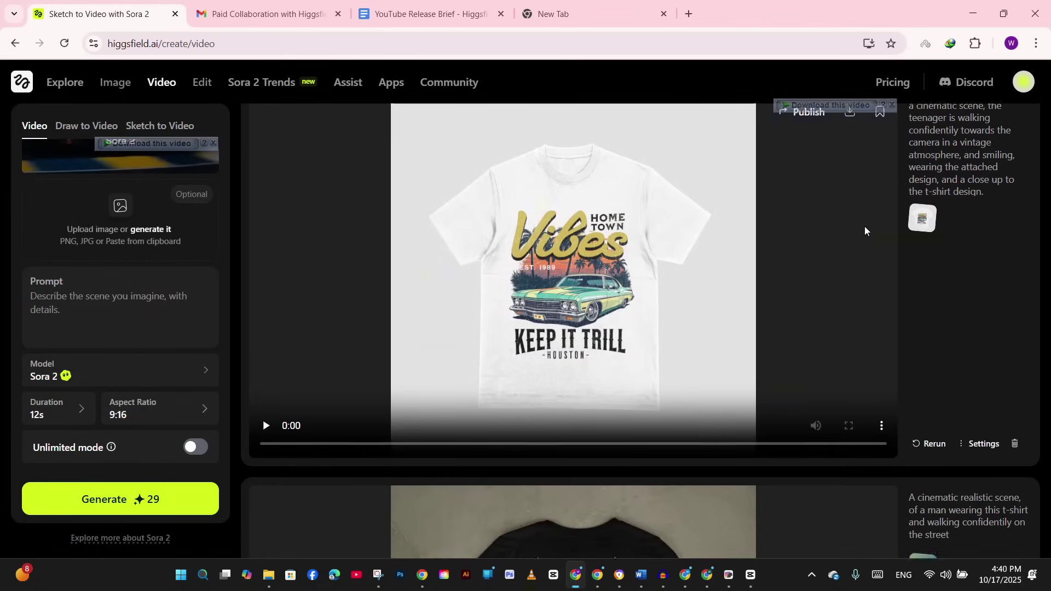
scroll(865, 236, "down", 5)
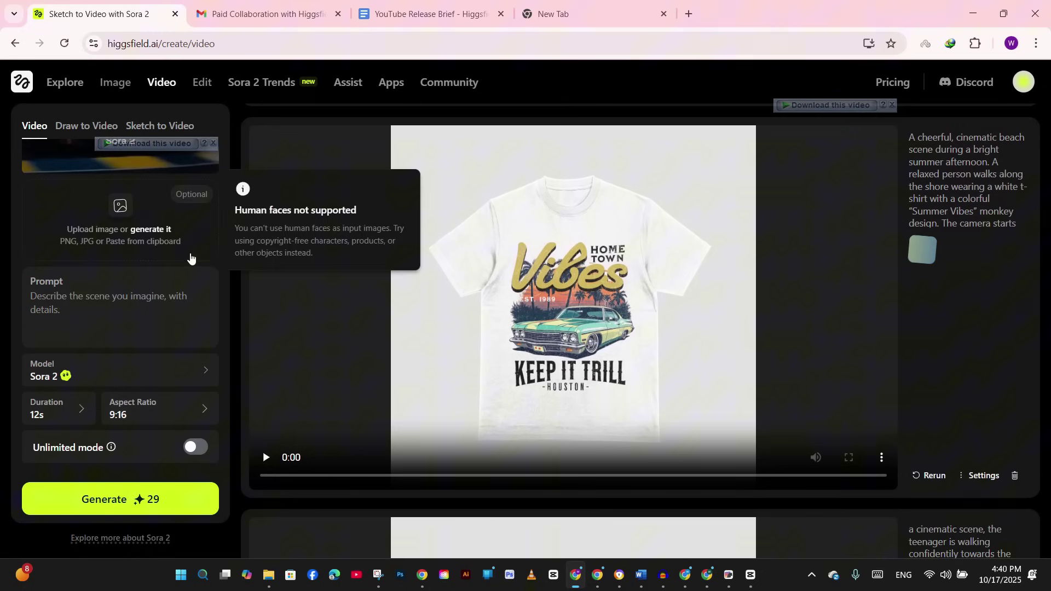
Step: Attach the Earned Never Given mockup image as Sora 2's input and scroll the results feed
left_click(136, 373)
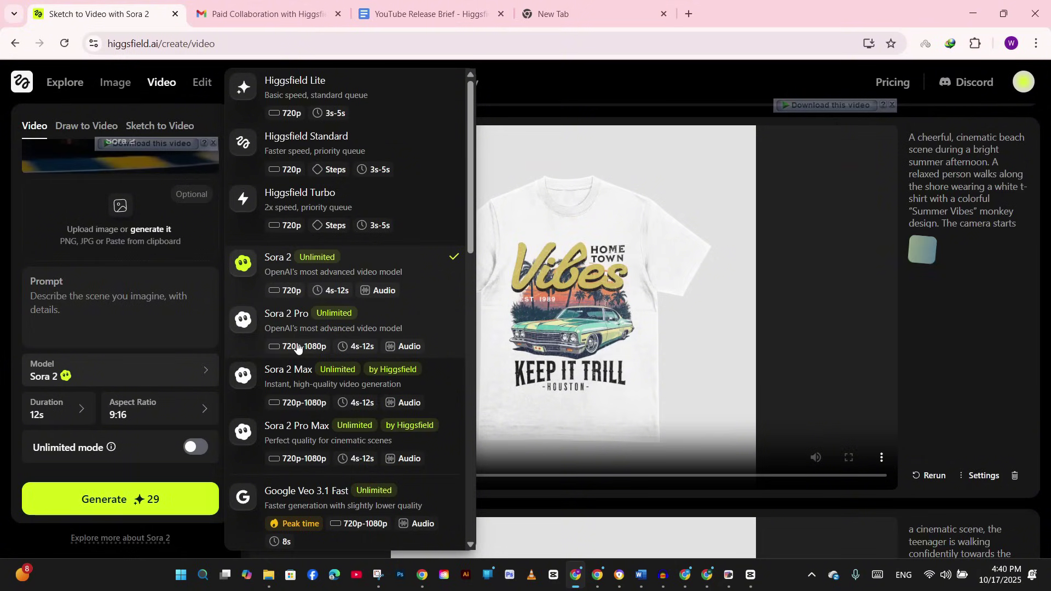
left_click(123, 208)
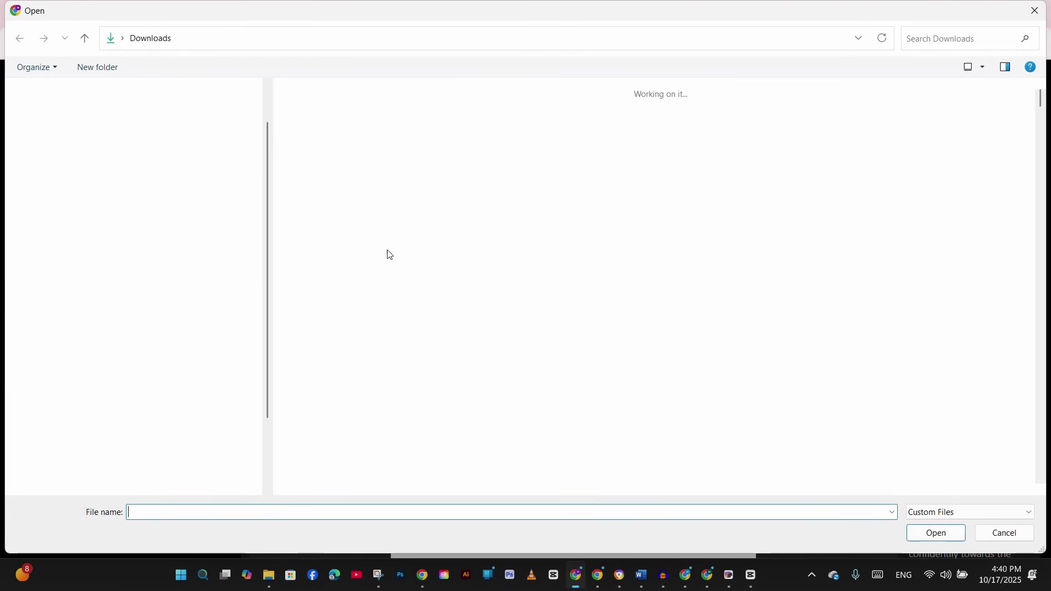
double_click(389, 254)
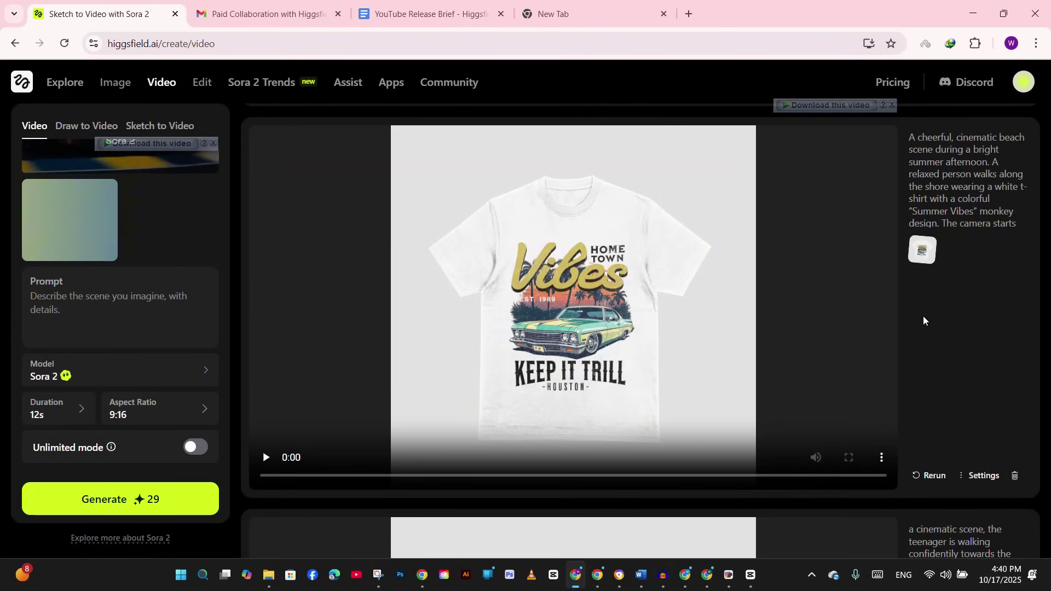
scroll(923, 329, "down", 4)
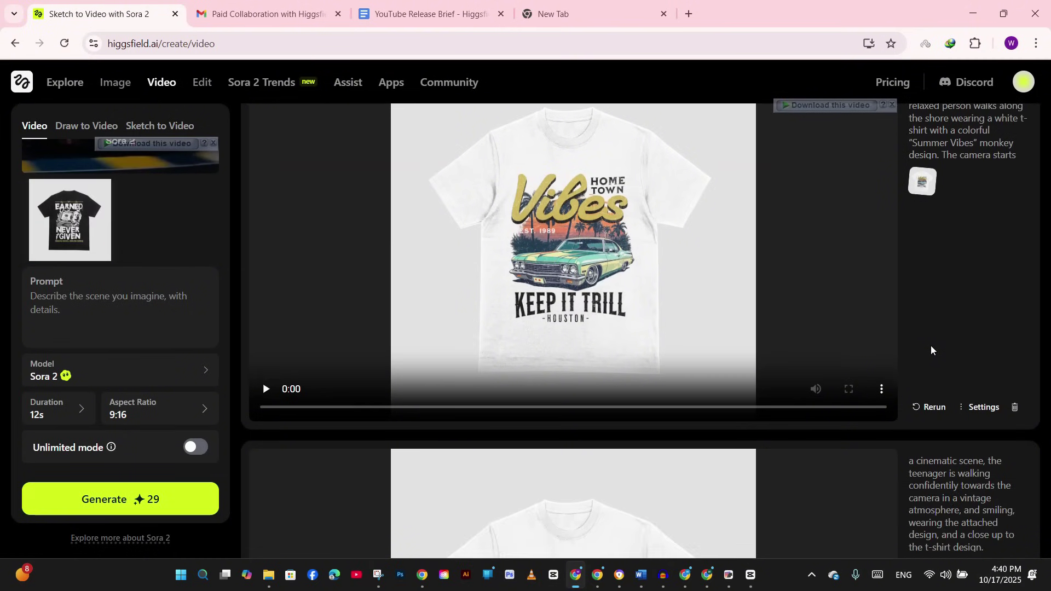
scroll(955, 354, "down", 1)
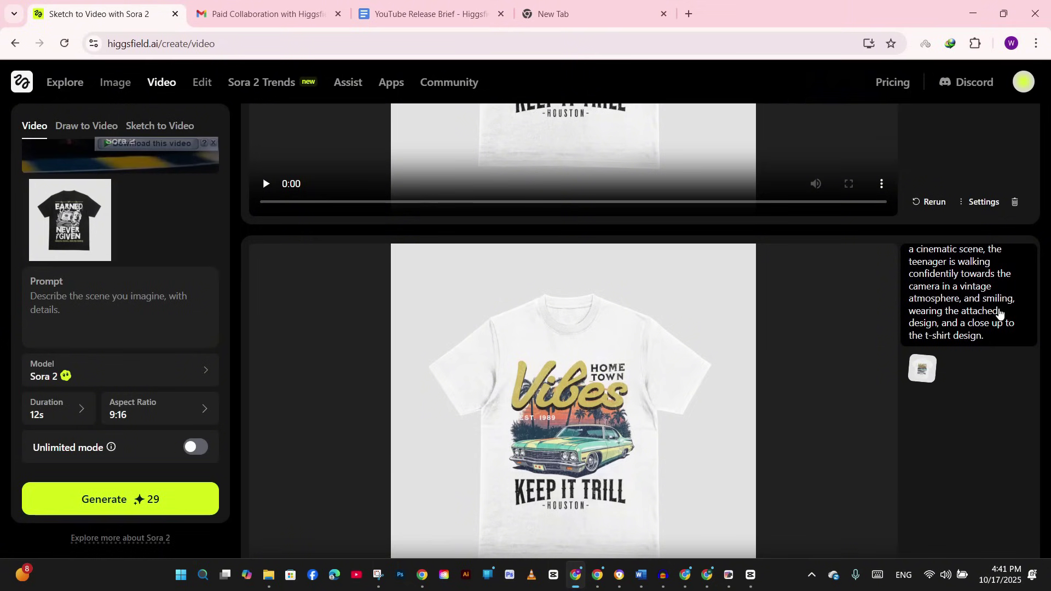
scroll(999, 312, "down", 8)
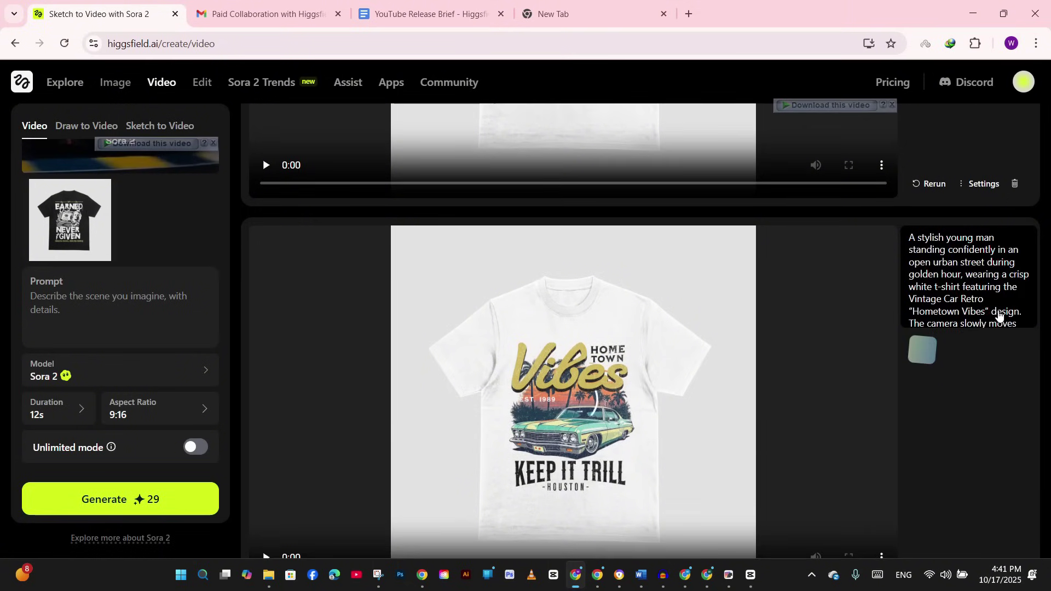
scroll(999, 312, "down", 3)
scroll(981, 364, "down", 6)
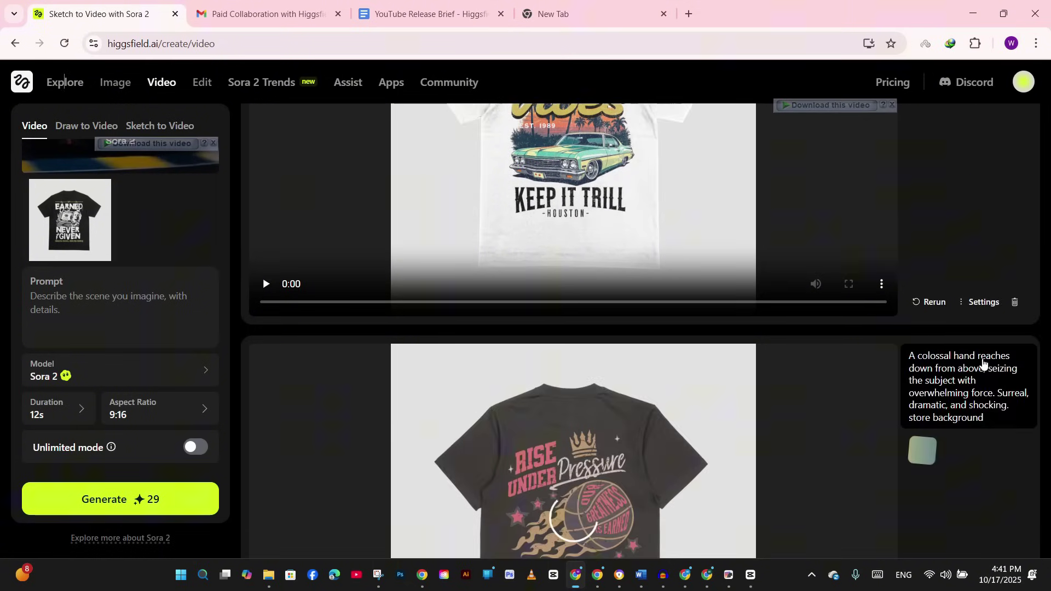
scroll(983, 364, "down", 9)
scroll(980, 358, "up", 1)
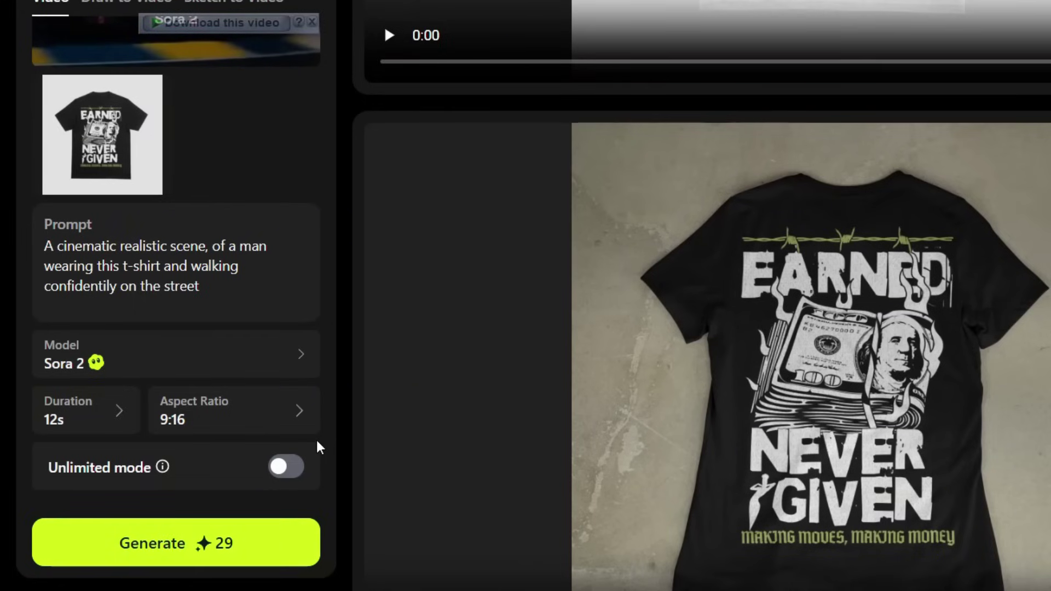
scroll(435, 424, "down", 2)
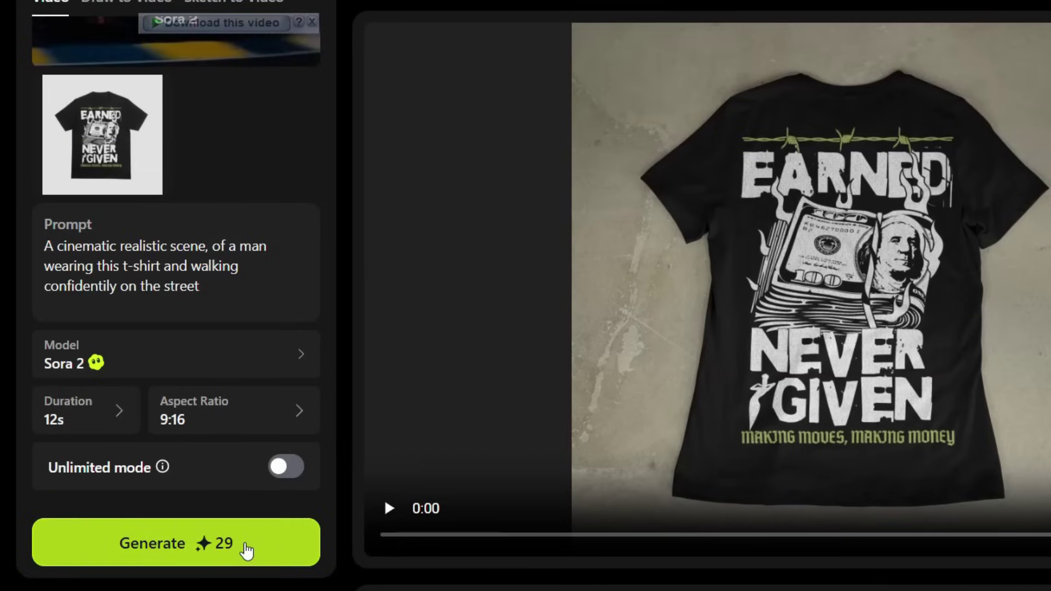
Step: Generate the Earned Never Given street video and the Hometown Vibes teenager vintage-walk video in Sora 2
left_click(251, 547)
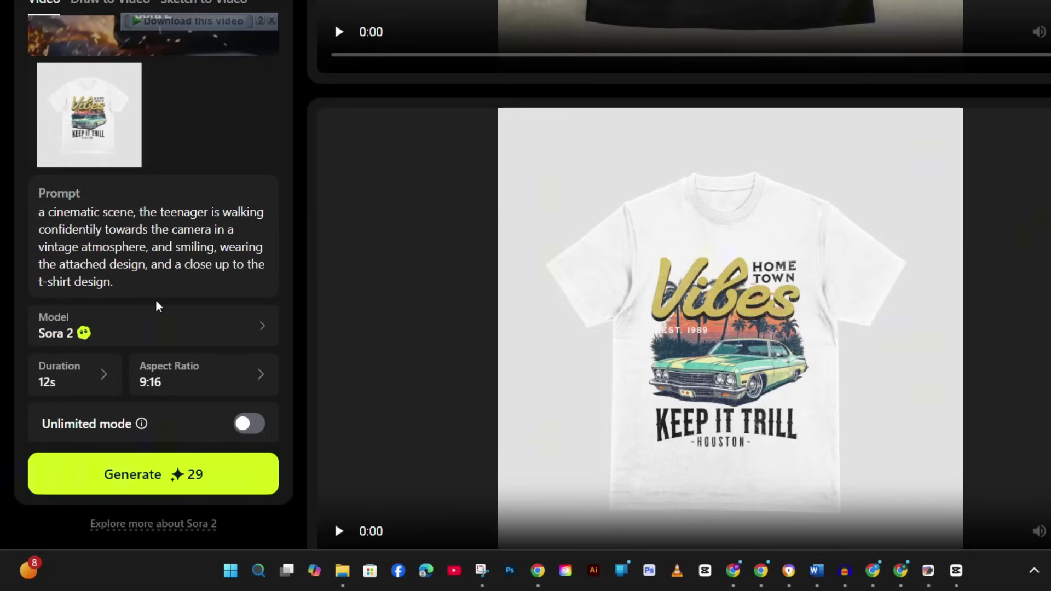
scroll(156, 312, "down", 1)
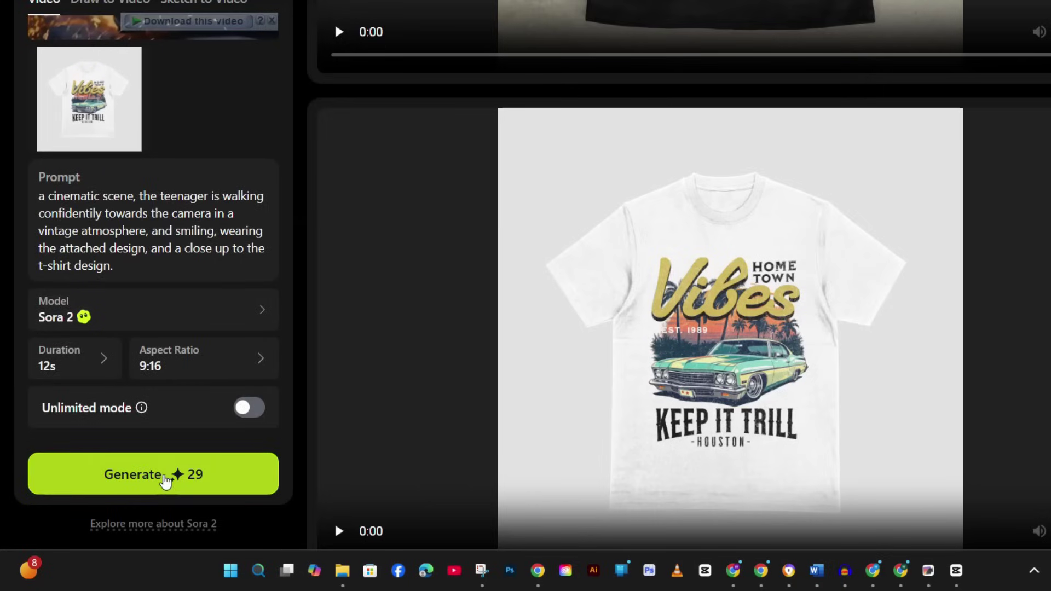
left_click(165, 480)
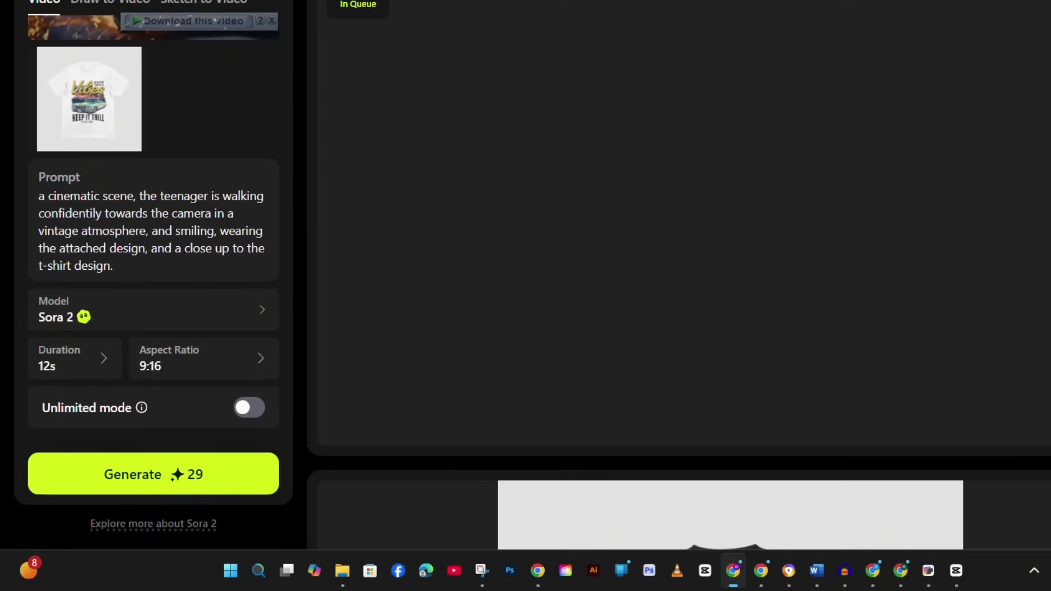
scroll(158, 300, "down", 7)
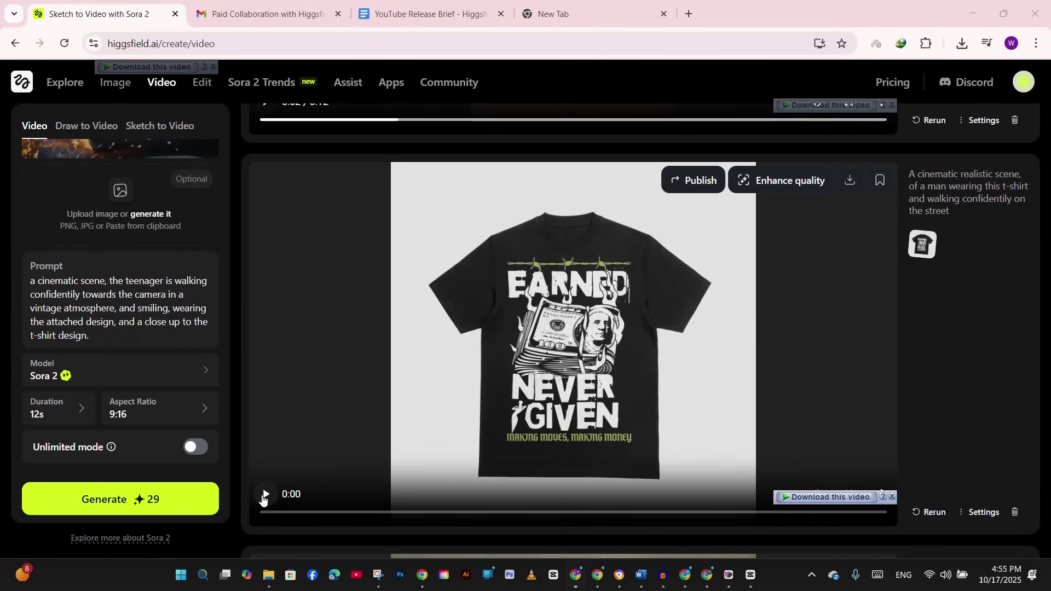
Step: Play the finished Earned Never Given video full screen, then scroll up to the teenager clip
left_click(264, 495)
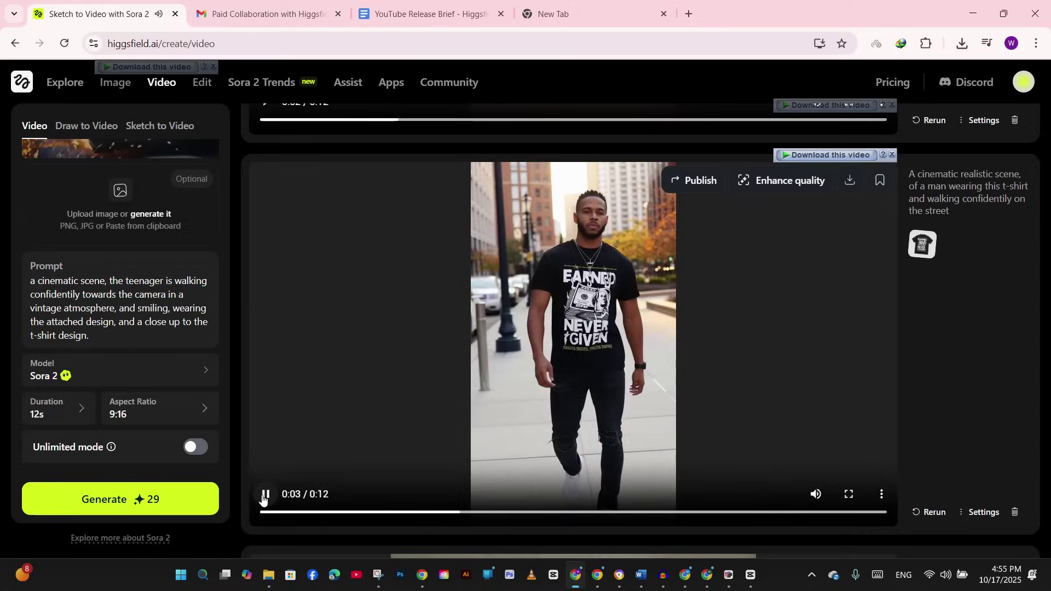
left_click(852, 498)
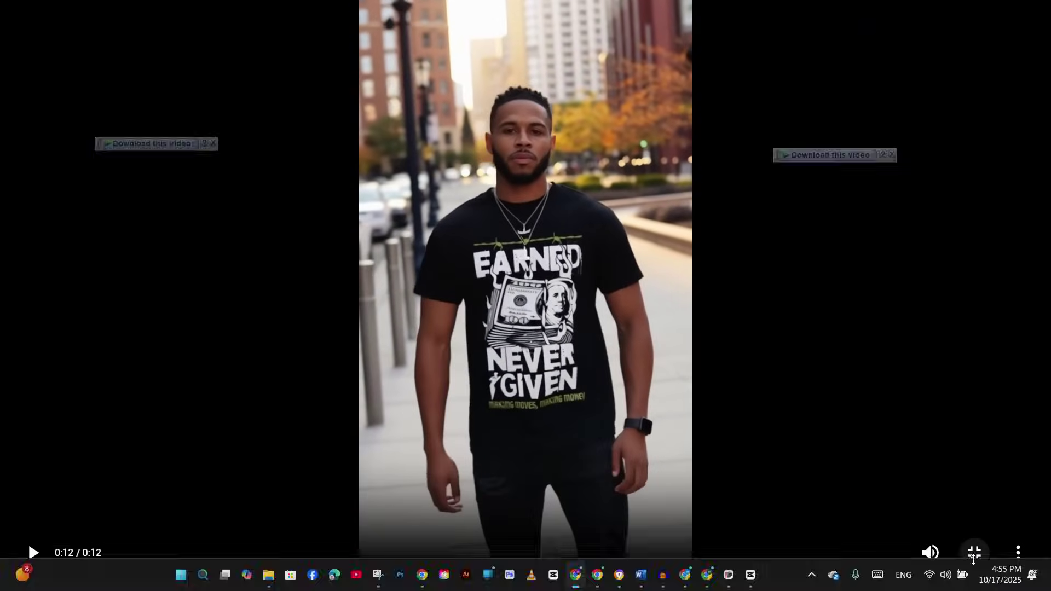
scroll(734, 375, "up", 5)
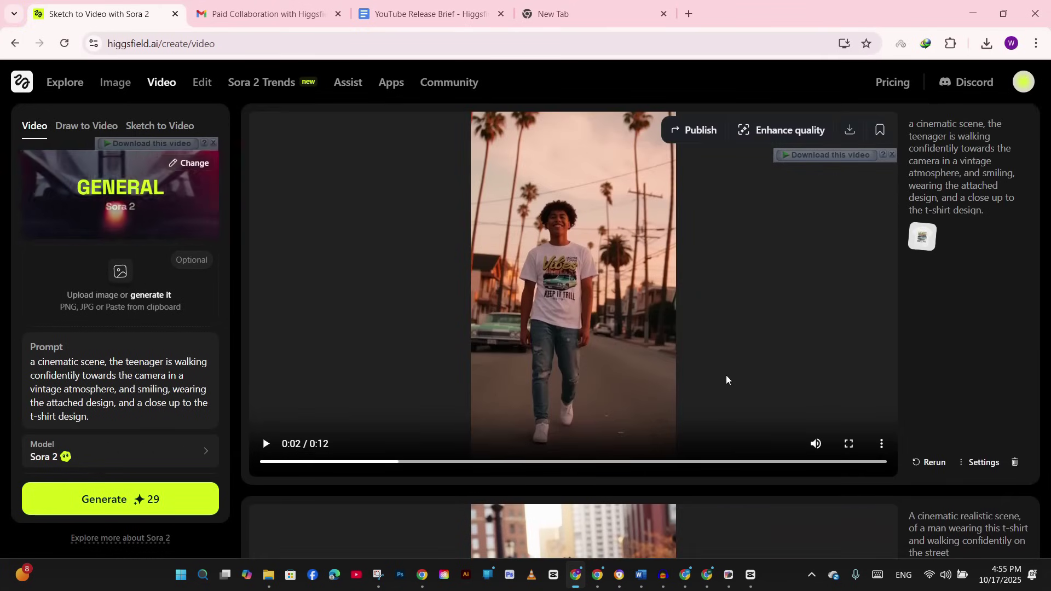
Step: Replay the 12-second Hometown Vibes teenager clip and review the Earned Never Given videos
left_click(265, 444)
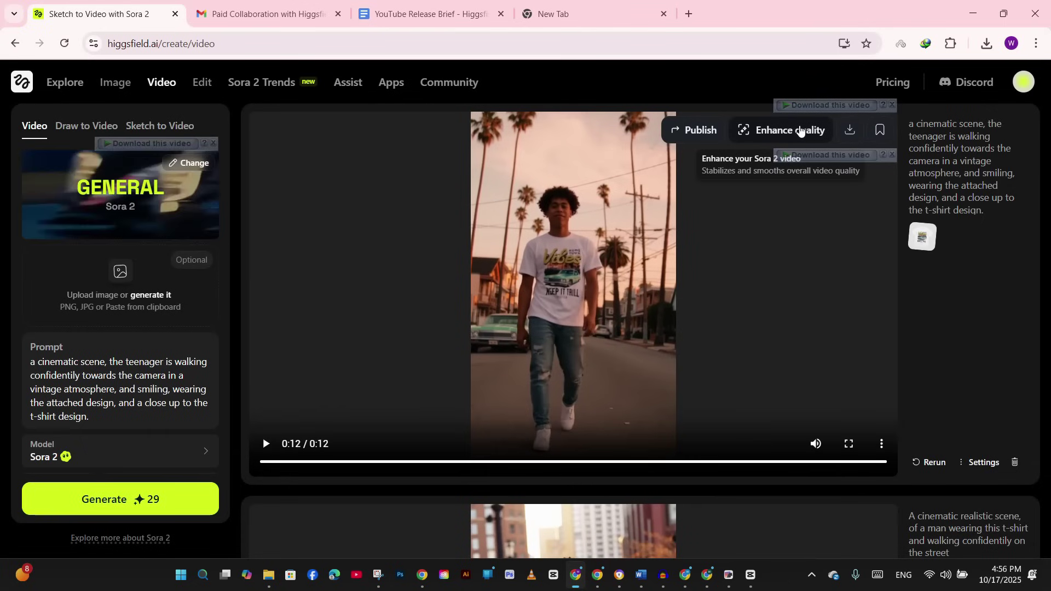
scroll(793, 302, "down", 8)
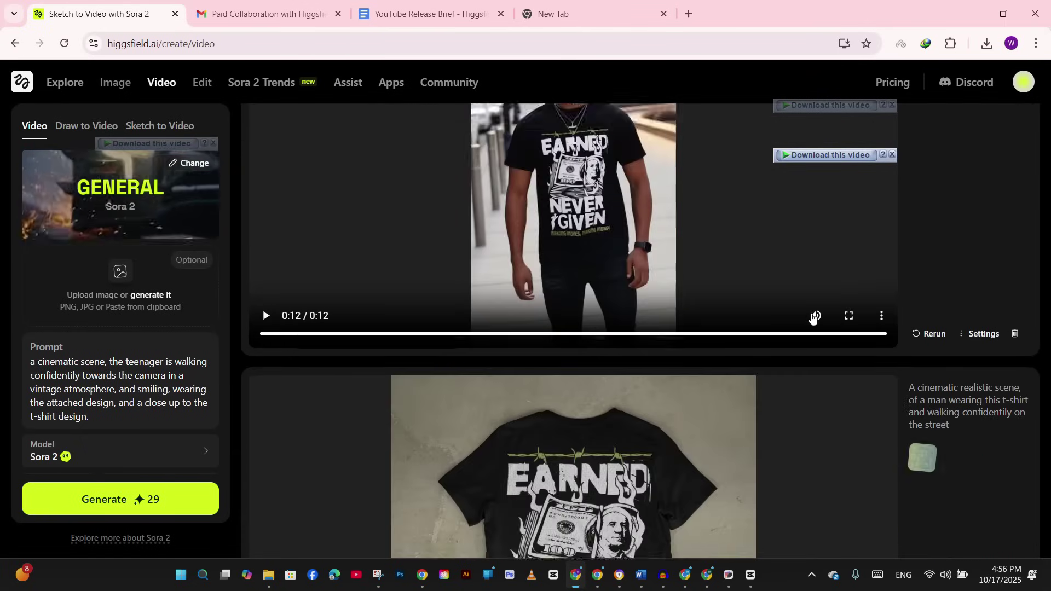
scroll(812, 317, "up", 1)
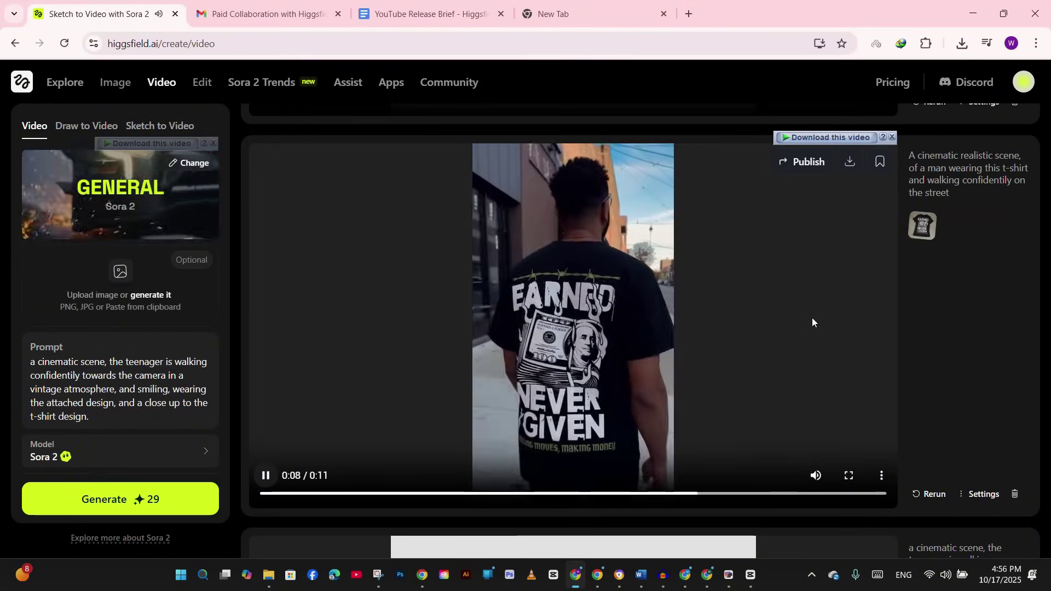
scroll(915, 370, "up", 1)
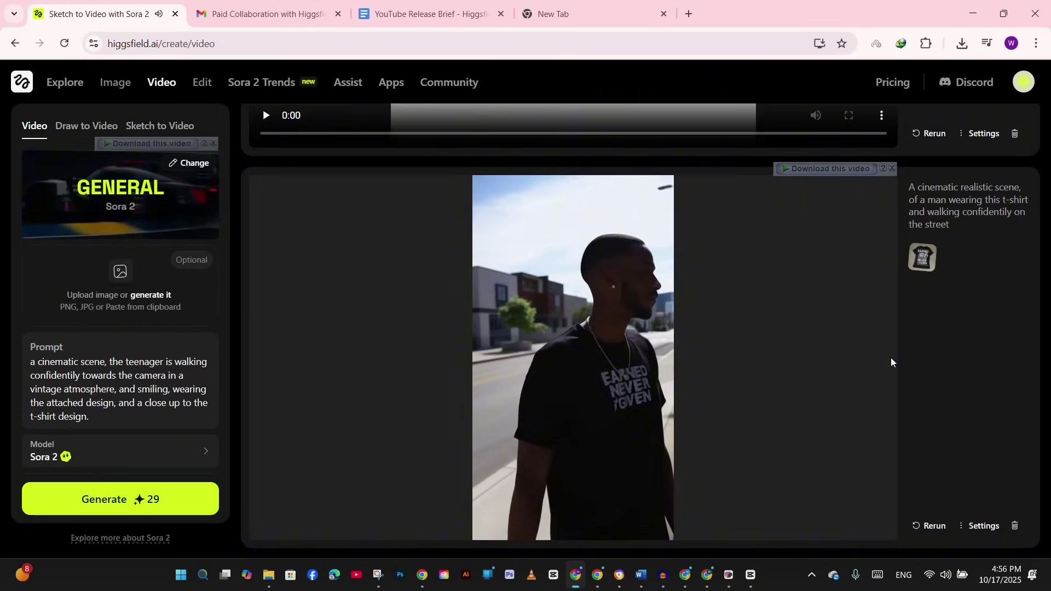
scroll(833, 345, "down", 1)
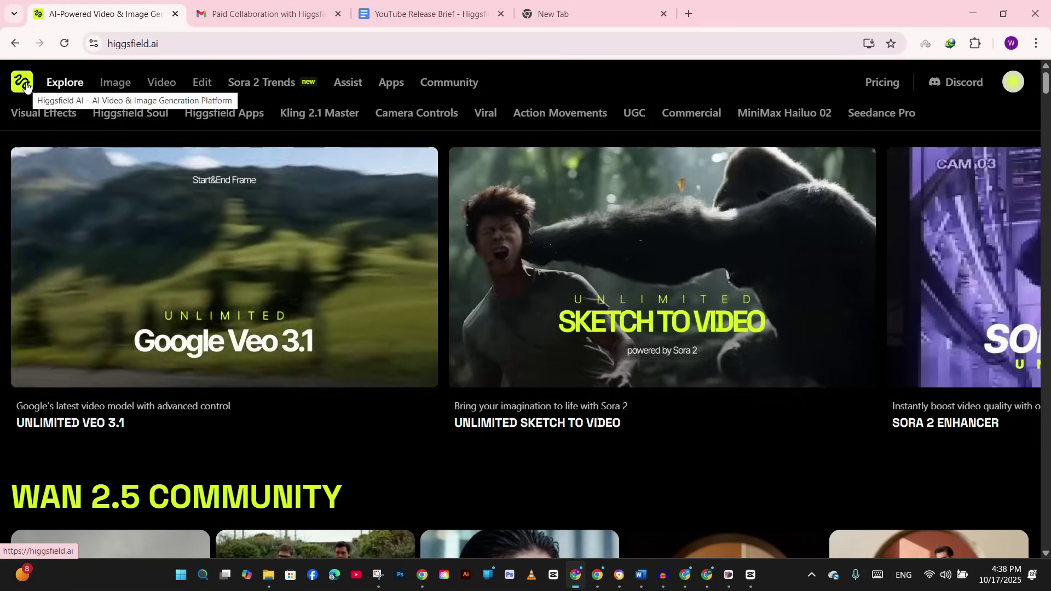
Step: Browse the Wan 2.5 sample gallery, including the Eiffel Tower selfie and UFO clips
mouse_move(162, 84)
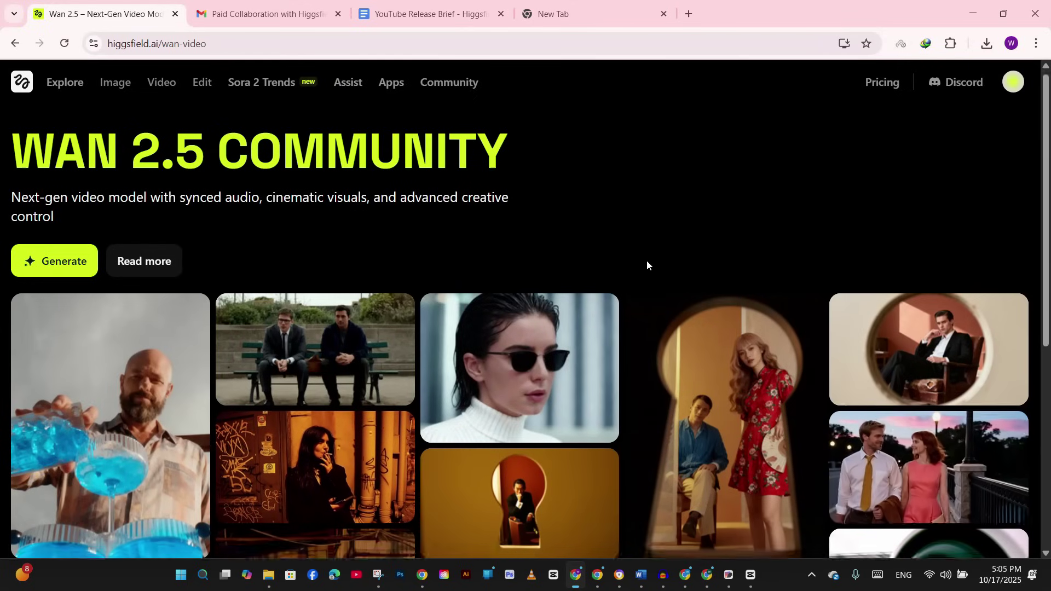
scroll(672, 245, "down", 2)
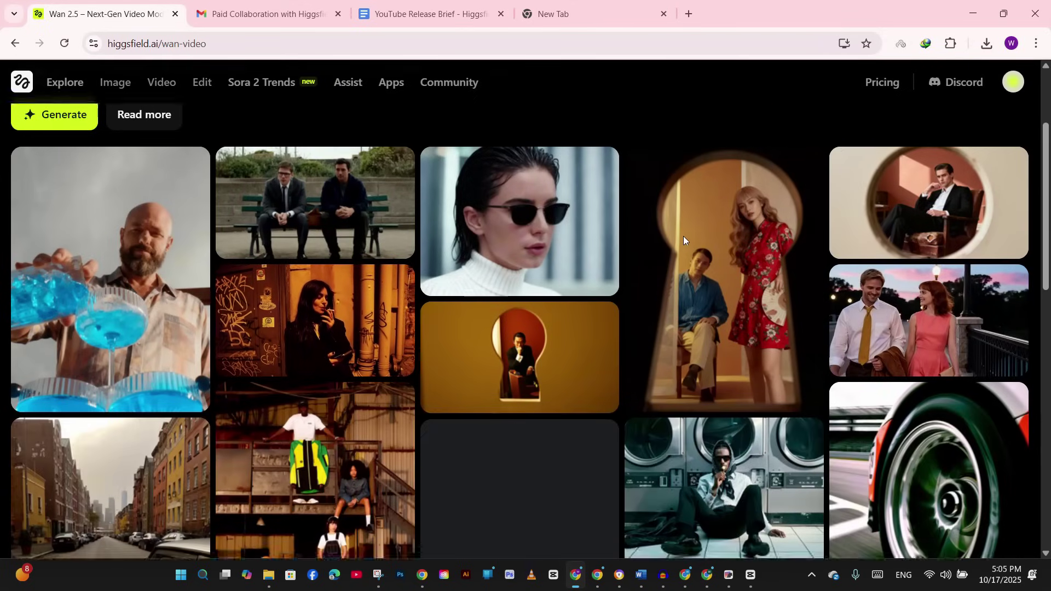
scroll(683, 235, "down", 4)
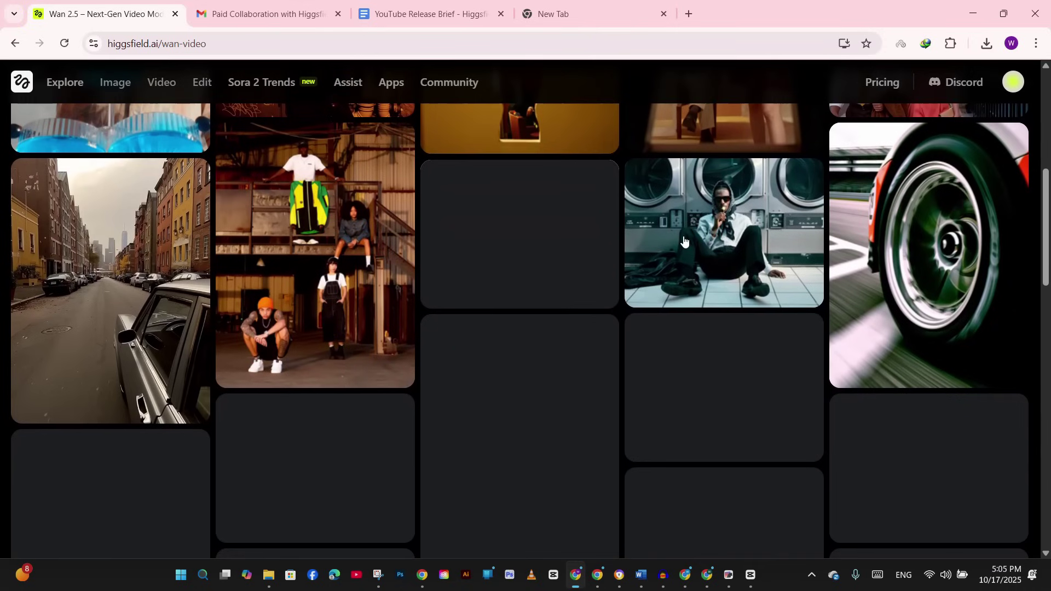
scroll(684, 239, "down", 4)
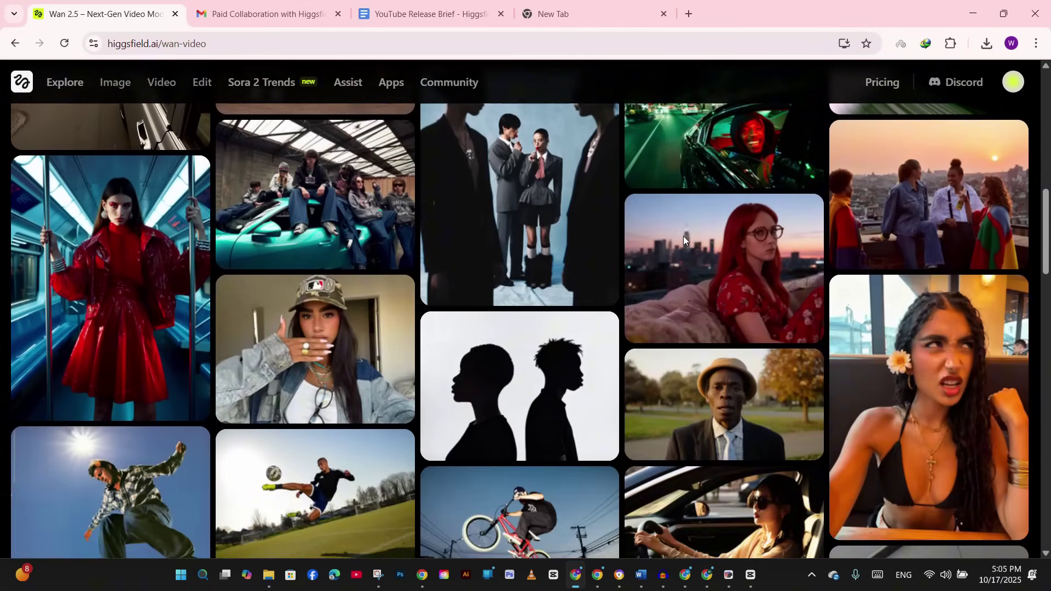
scroll(685, 241, "down", 5)
scroll(683, 240, "down", 2)
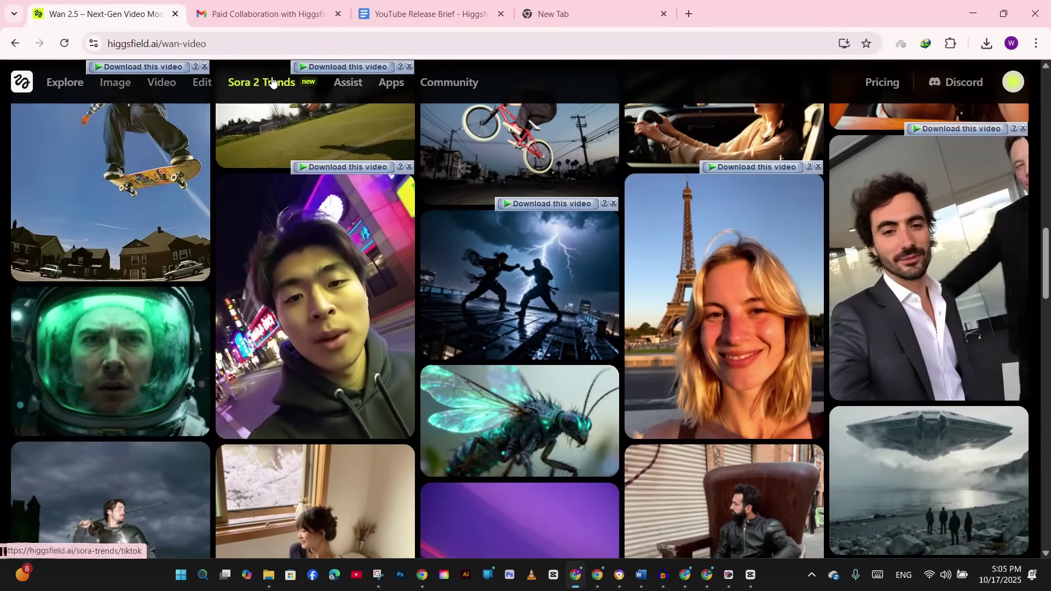
left_click(271, 82)
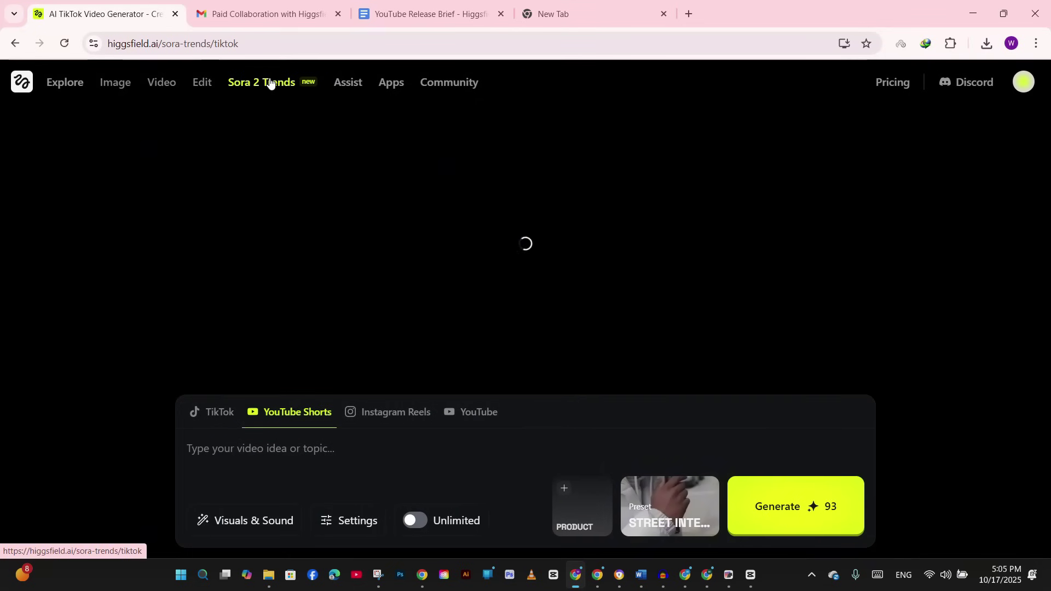
scroll(578, 383, "down", 1)
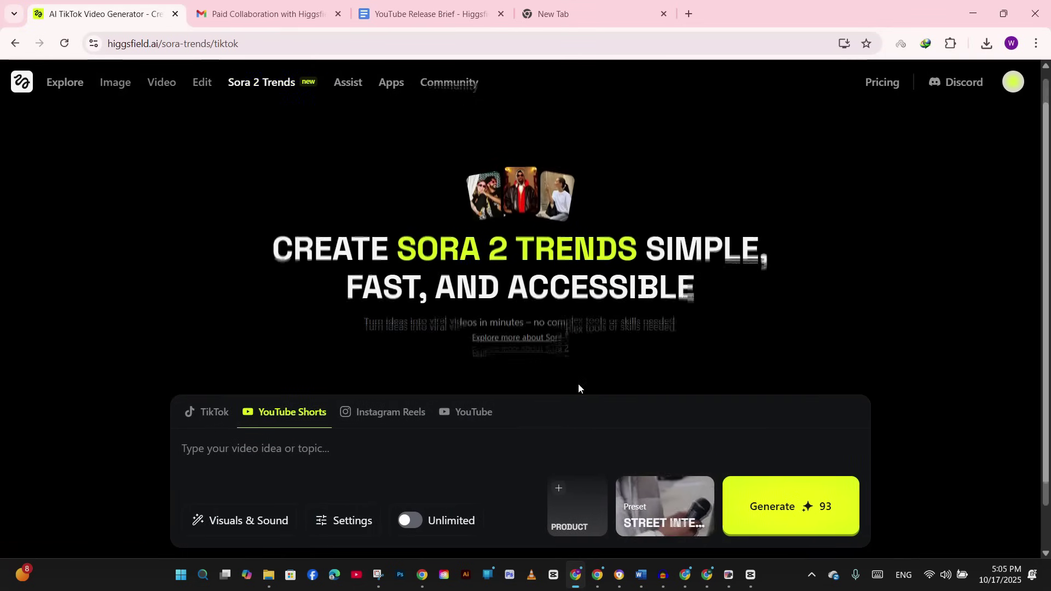
left_click(650, 508)
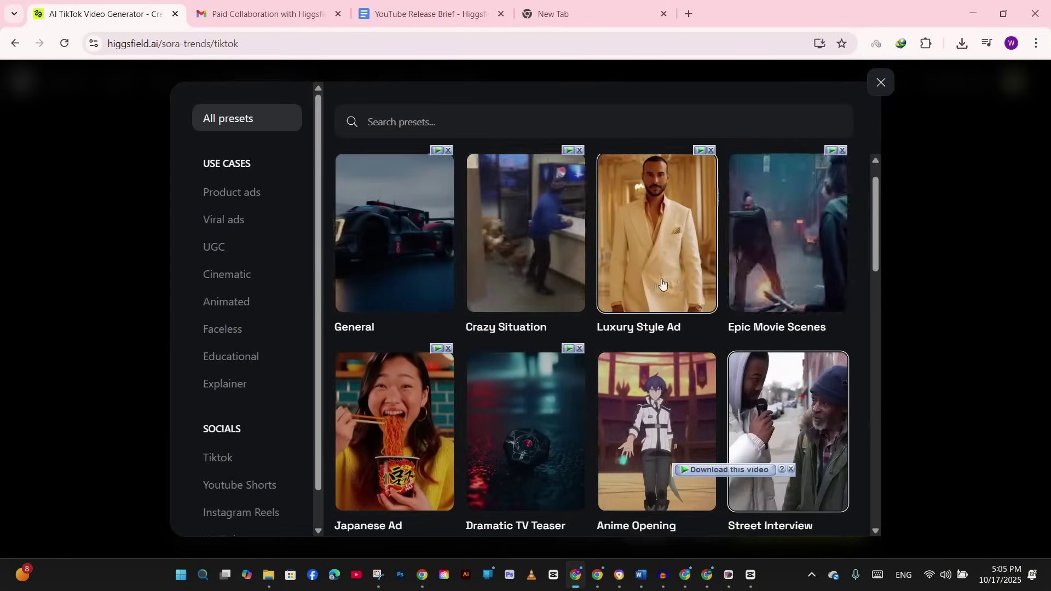
scroll(662, 283, "down", 5)
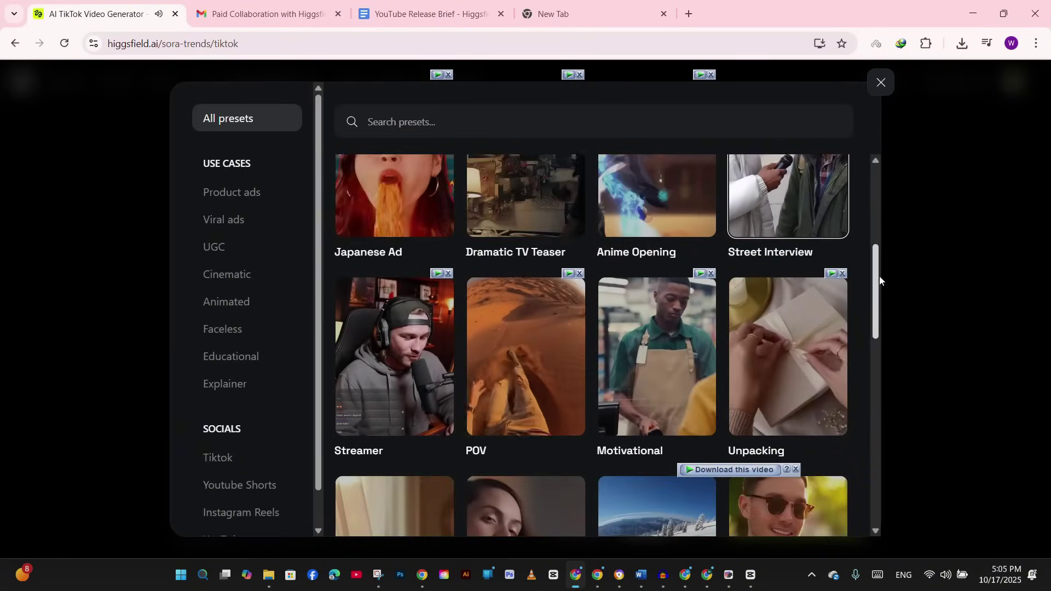
left_click_drag(880, 276, 864, 439)
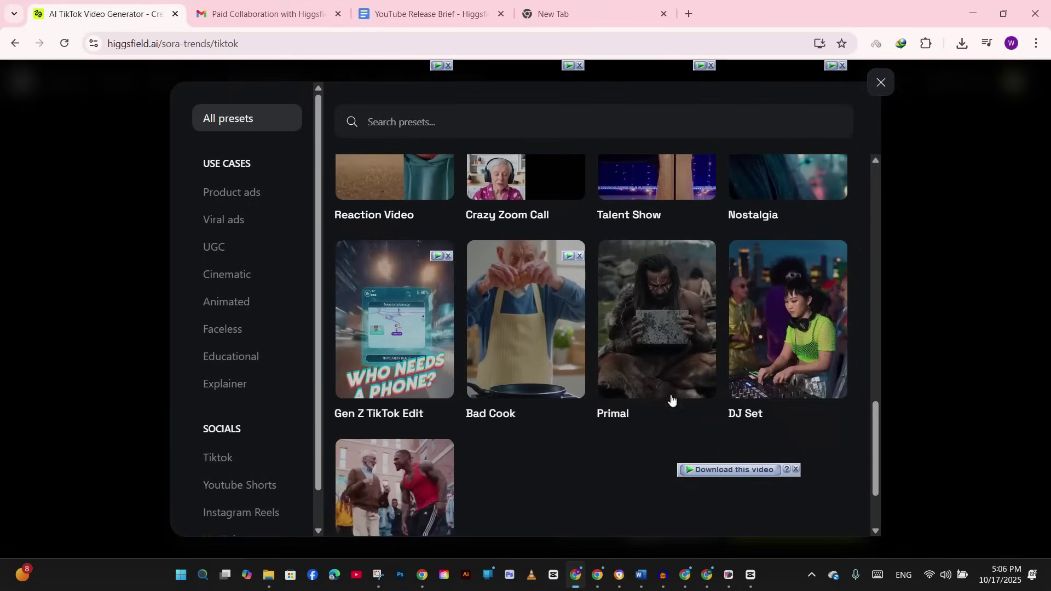
left_click(258, 194)
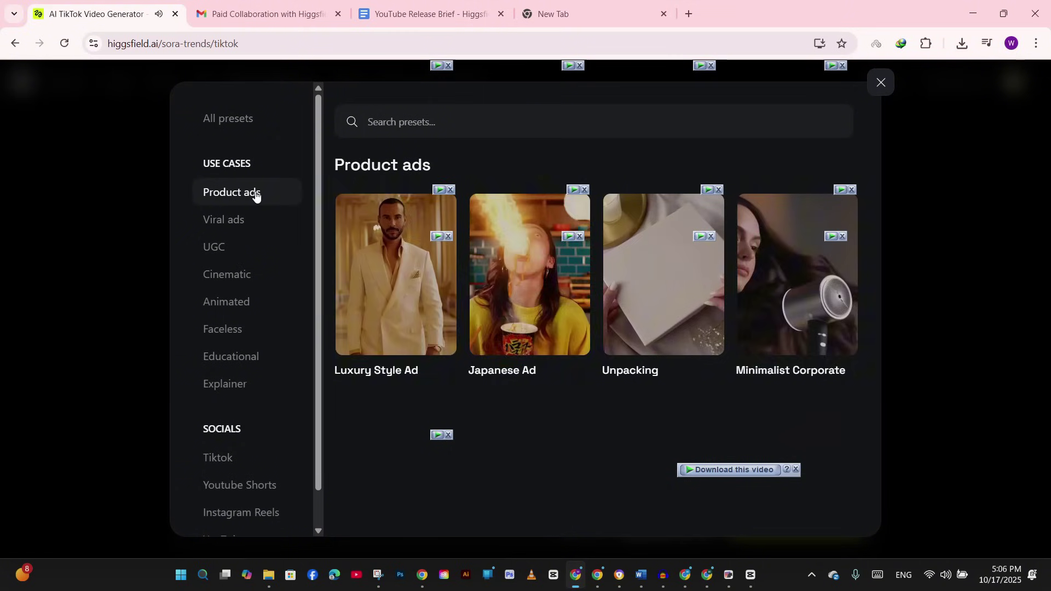
left_click(881, 84)
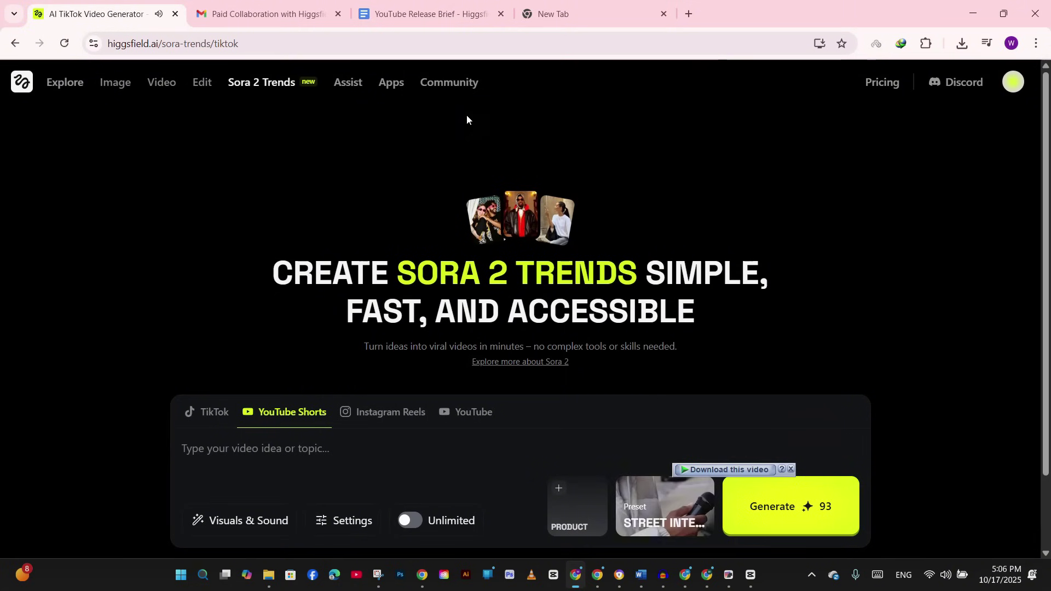
mouse_move(192, 86)
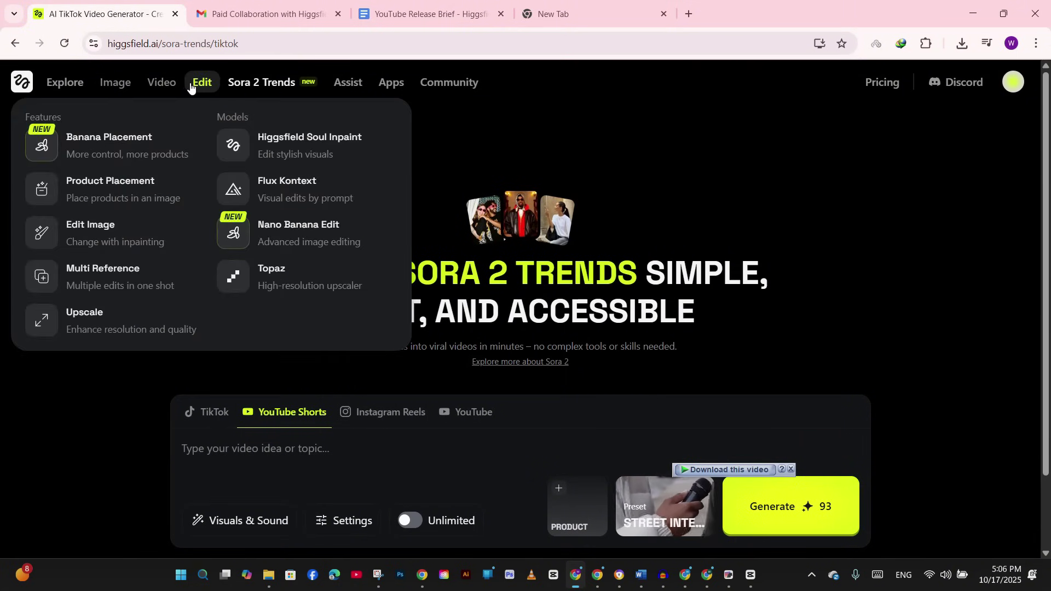